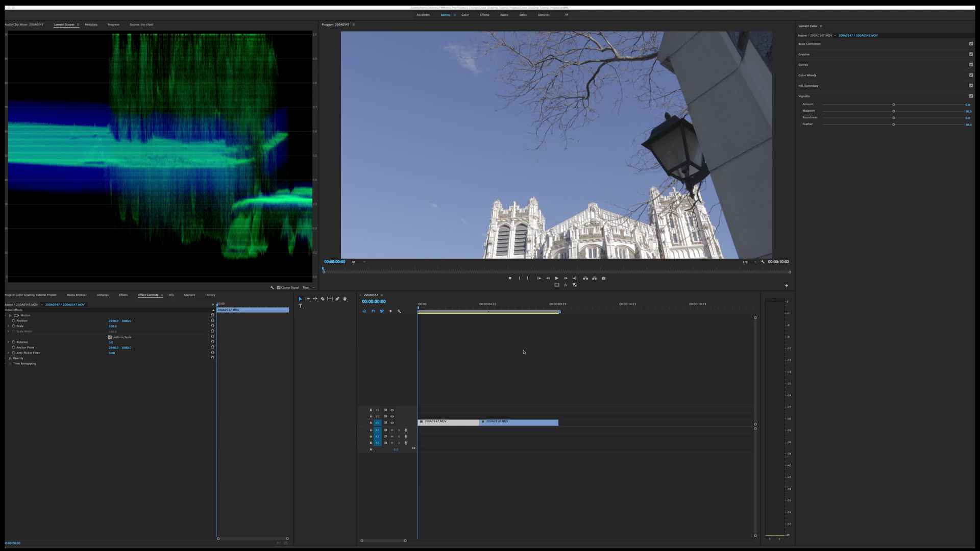
- Turn on proxy playback and park the playhead on the building frame at 00:00:04:04
left_click(449, 308)
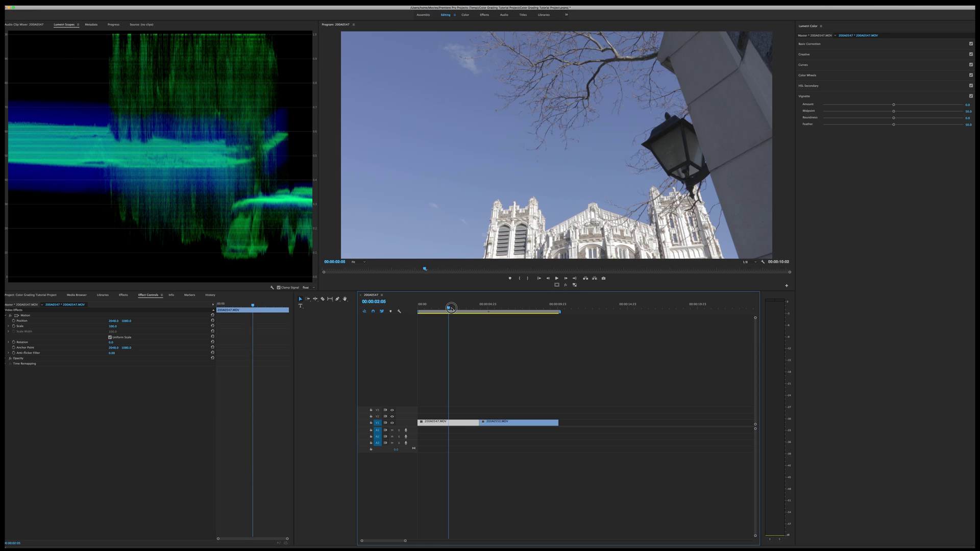
left_click_drag(452, 308, 472, 308)
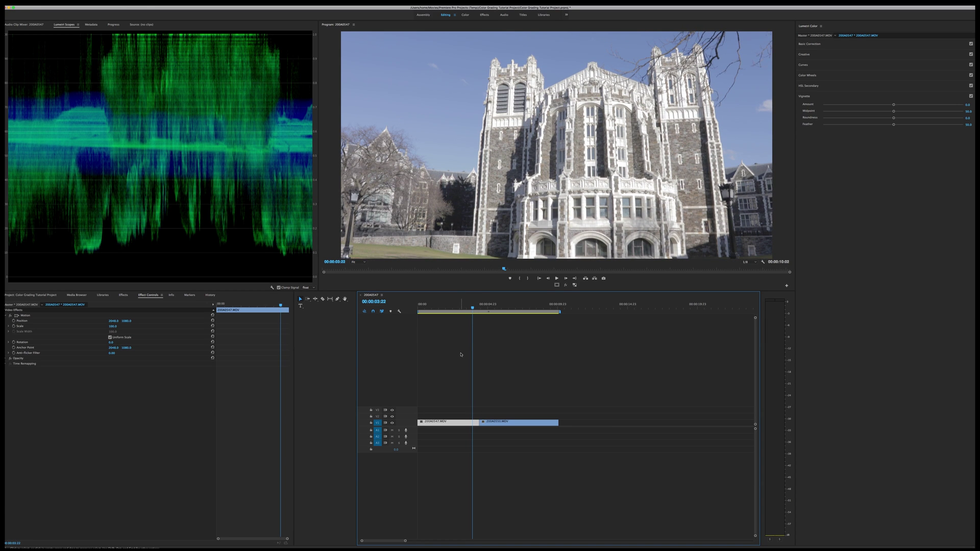
left_click(574, 285)
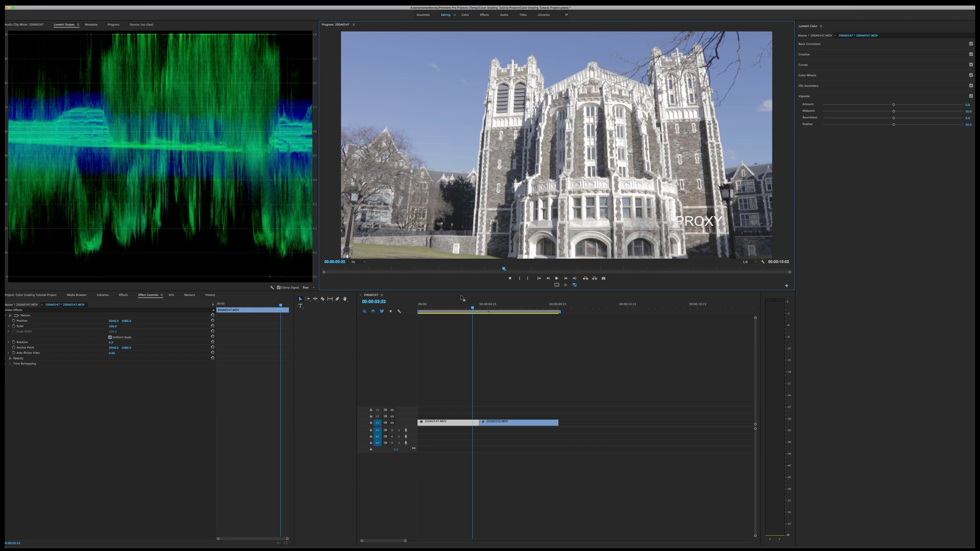
mouse_move(462, 308)
left_mouse_down()
mouse_move(442, 308)
mouse_move(472, 309)
left_mouse_up()
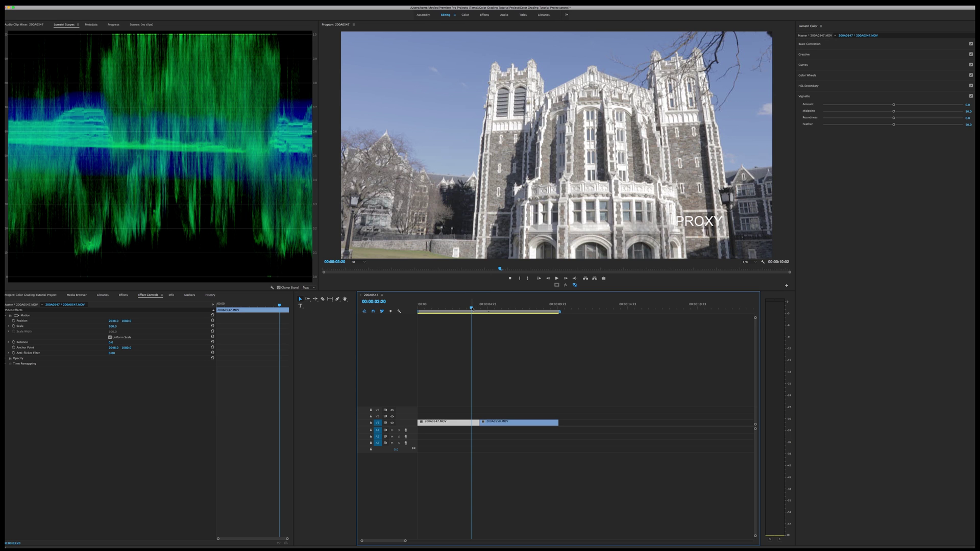
left_click_drag(472, 308, 476, 308)
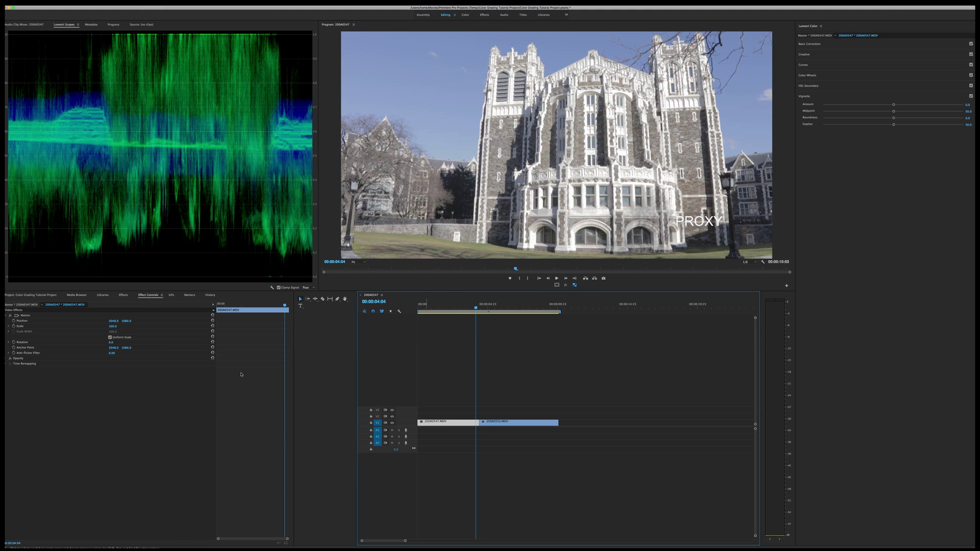
- Search 'rgb' in Effects, apply RGB Curves to the first campus clip, and view its Effect Controls
left_click(124, 296)
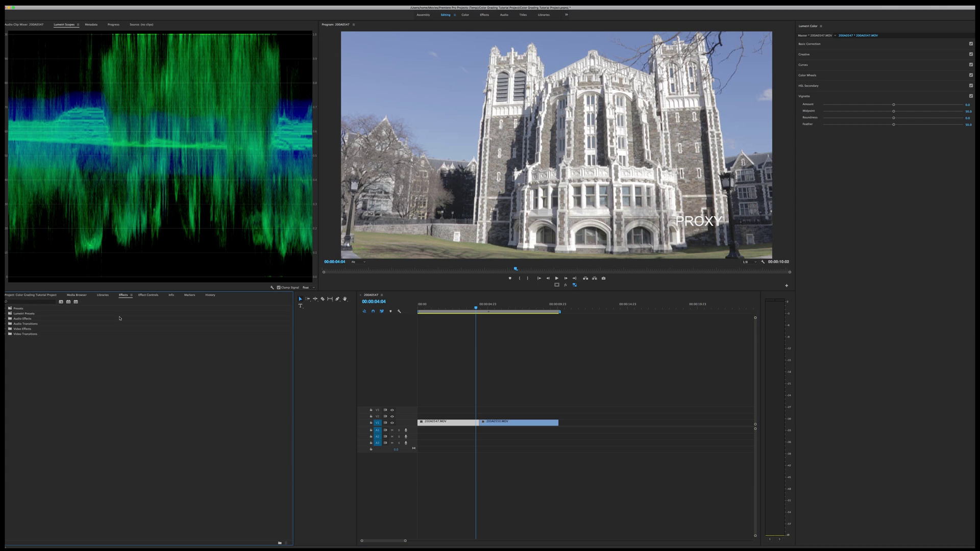
left_click(30, 302)
type("rgb")
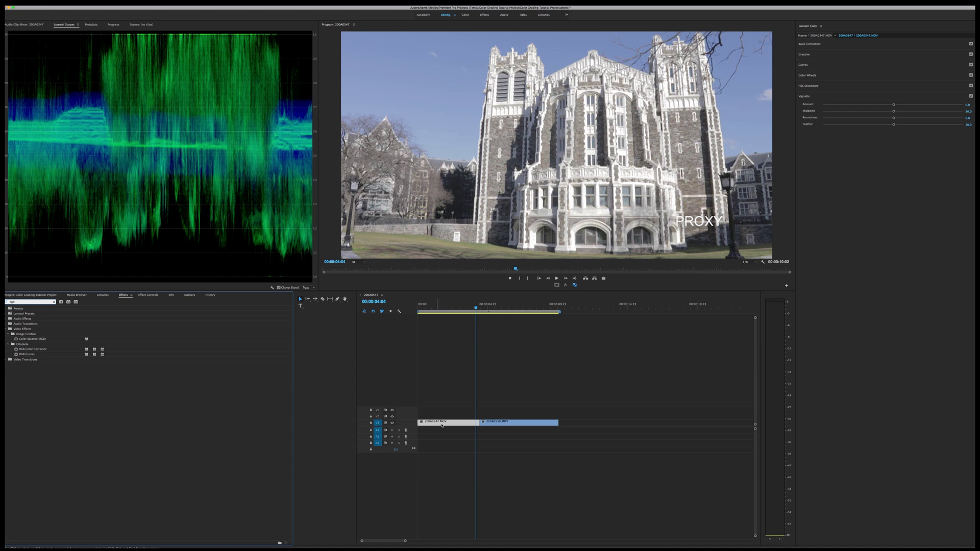
left_click(36, 355)
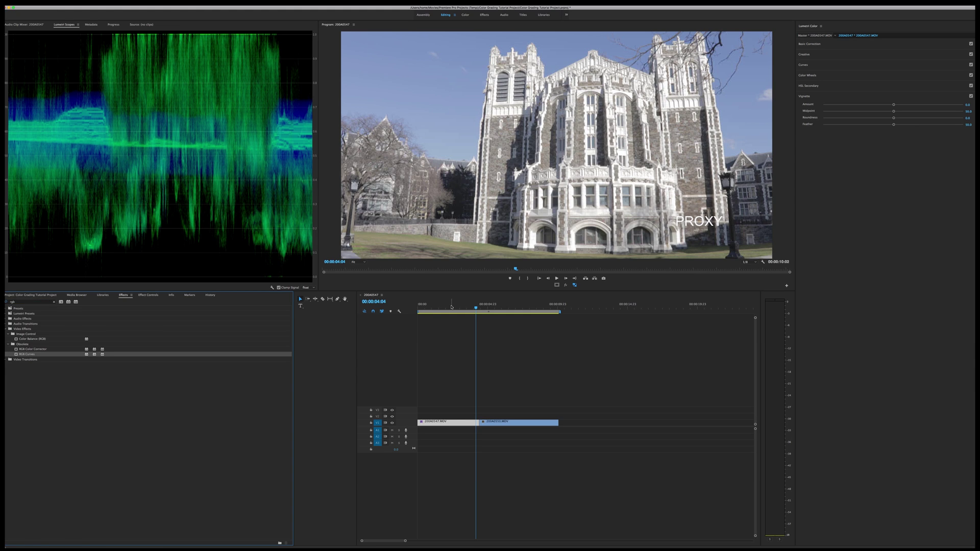
left_click(458, 426)
left_click(148, 295)
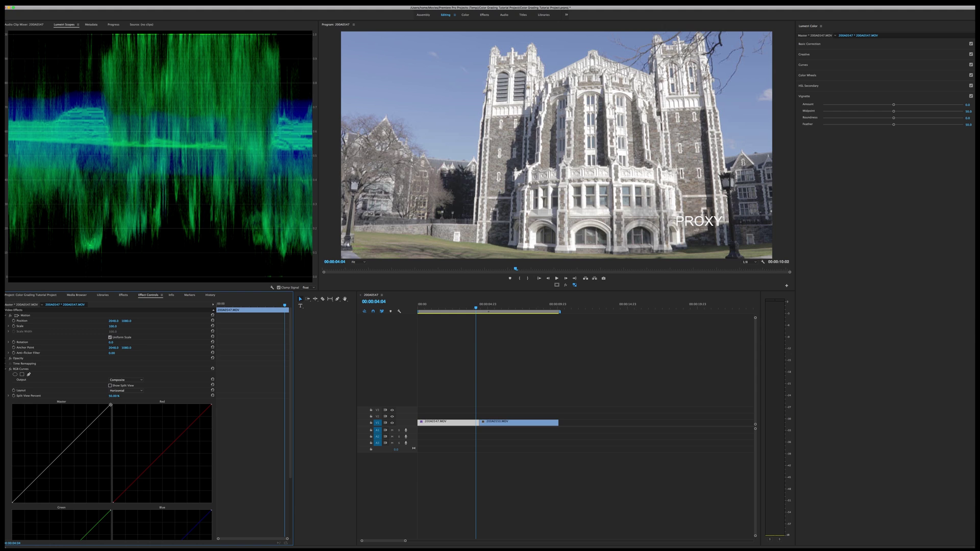
- Save the project and pull the Master curve's white point down to dim the highlights
key("super+s")
left_click(109, 404)
left_click(110, 404)
left_click_drag(110, 405, 112, 427)
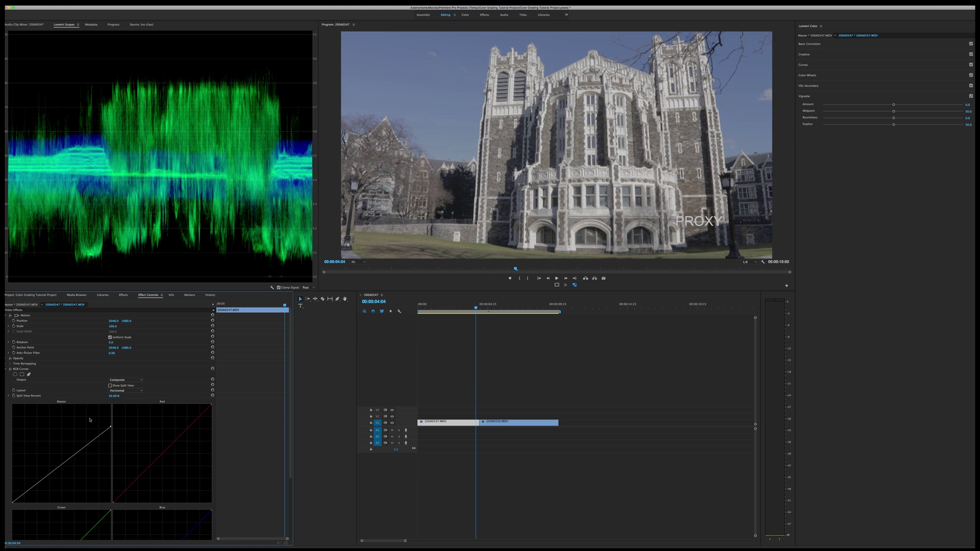
- Compare RGB Curves on and off, nudge the Master white point back up, and lift the black point
left_click(10, 369)
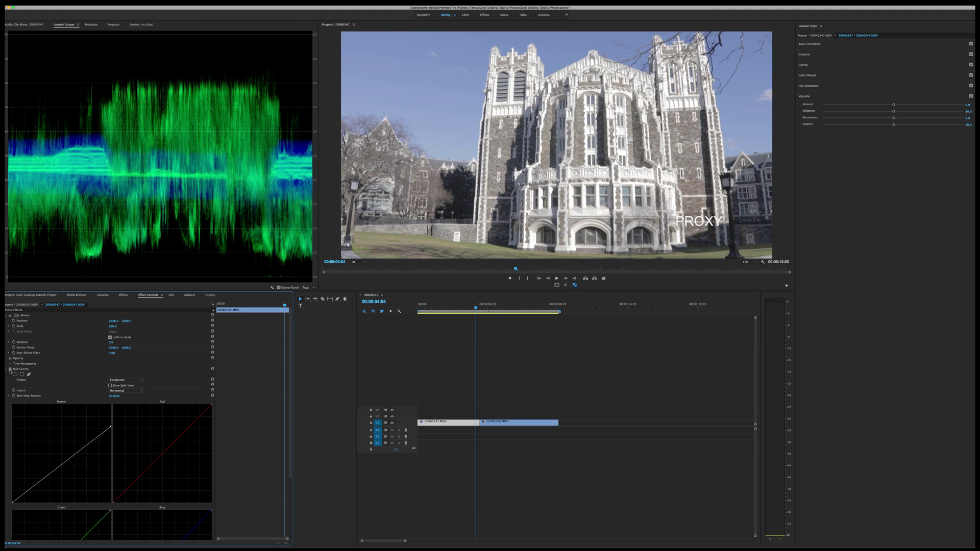
left_click(10, 369)
left_click(10, 368)
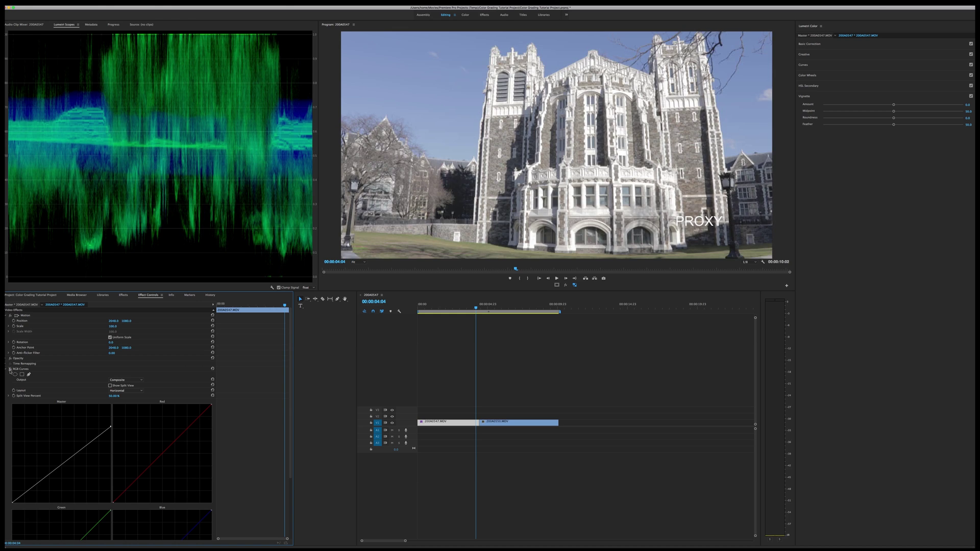
left_click(10, 369)
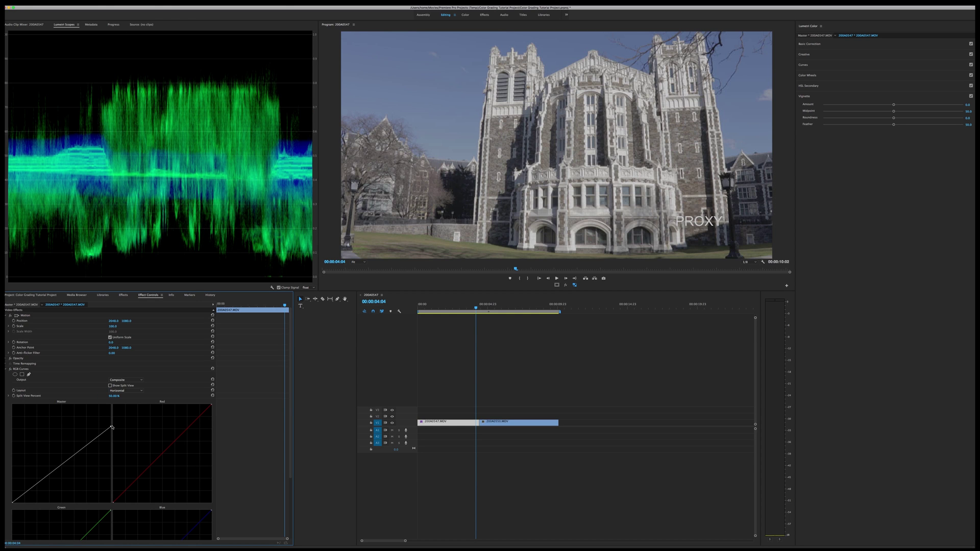
left_click_drag(110, 426, 111, 422)
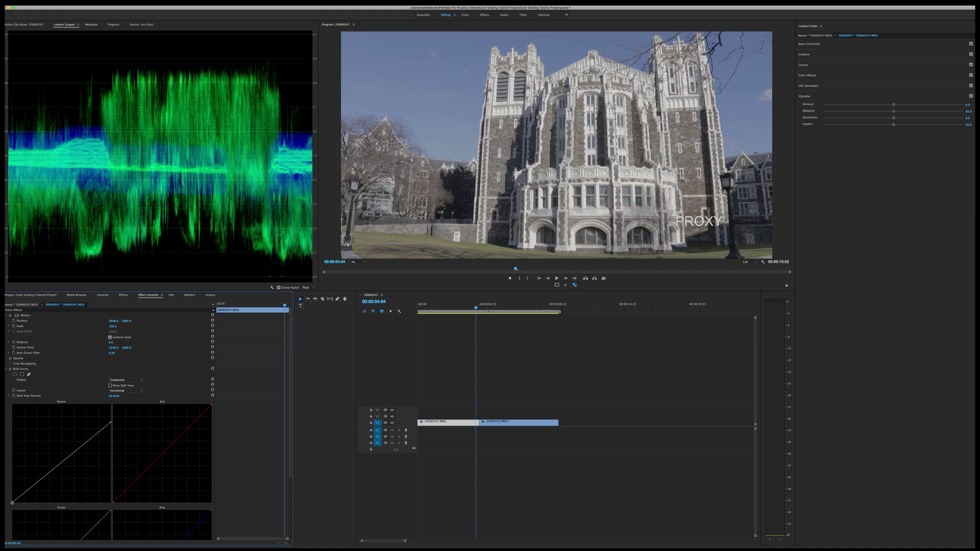
left_click(12, 503)
left_click_drag(12, 502, 12, 499)
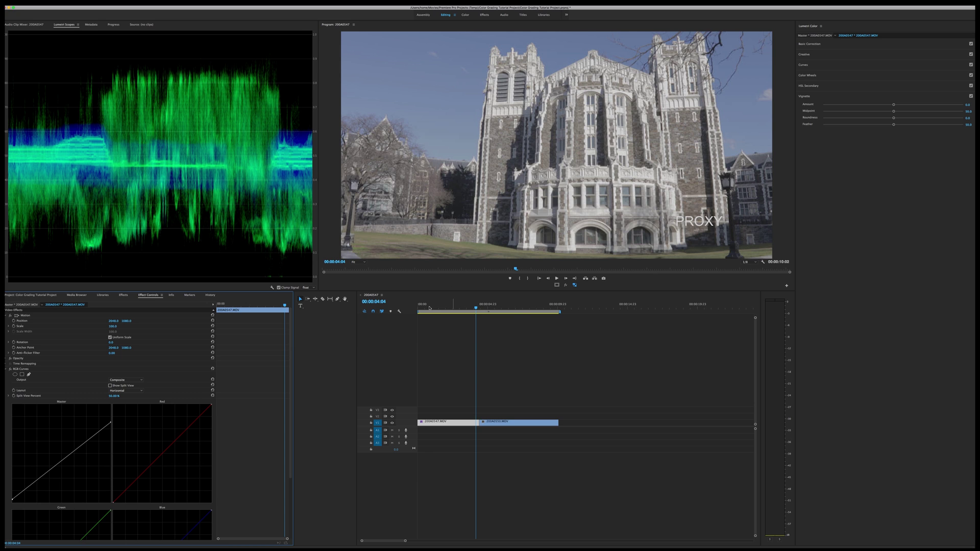
- Check the tree shot, lift the Master black point further, and return to 00:00:04:04
left_click_drag(423, 307, 411, 308)
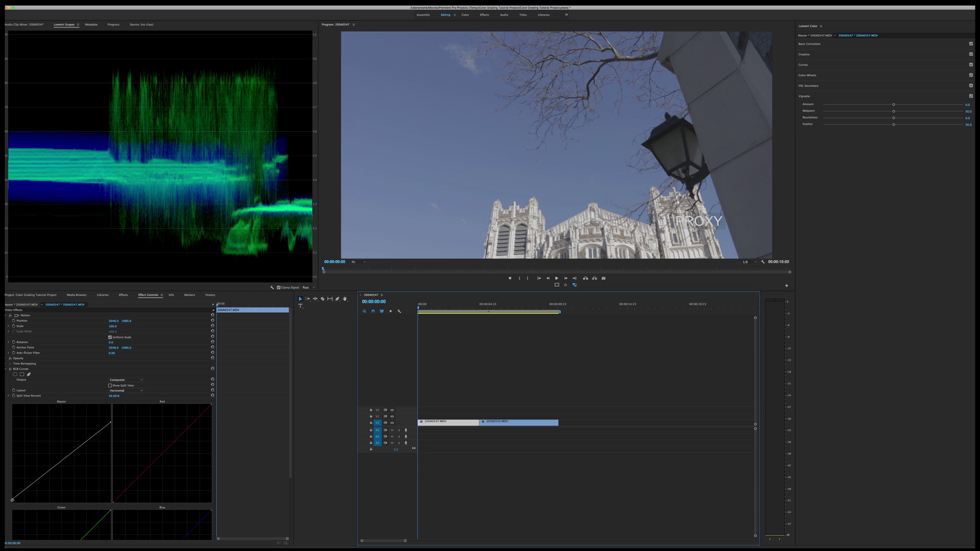
left_click_drag(12, 500, 12, 498)
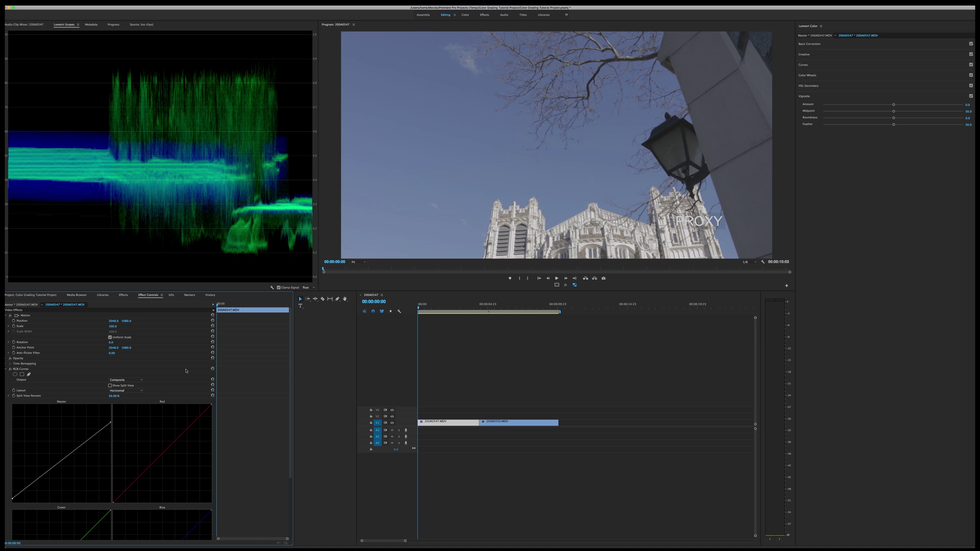
left_click(473, 306)
left_click_drag(473, 306, 476, 306)
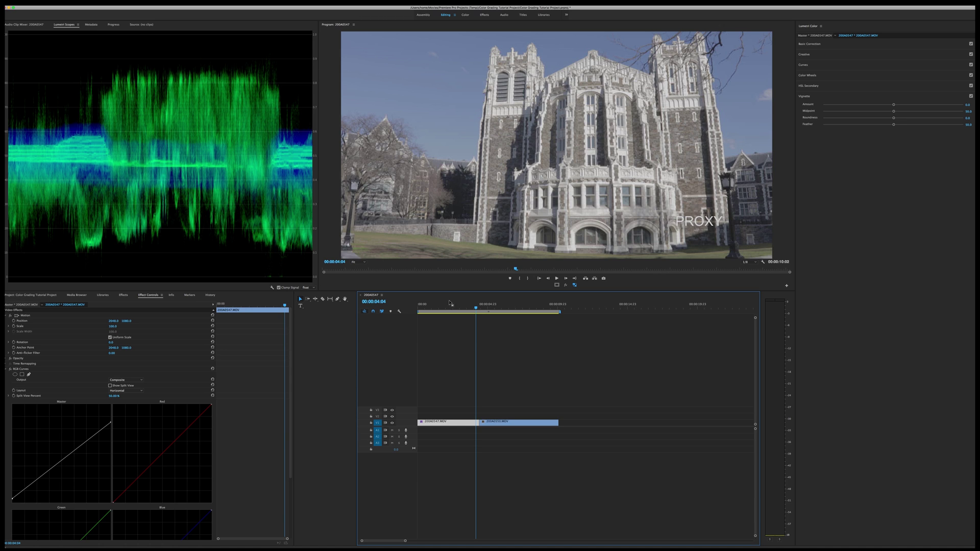
- Move into the statue clip 200A0550 and compare proxy playback off versus on
left_click(479, 306)
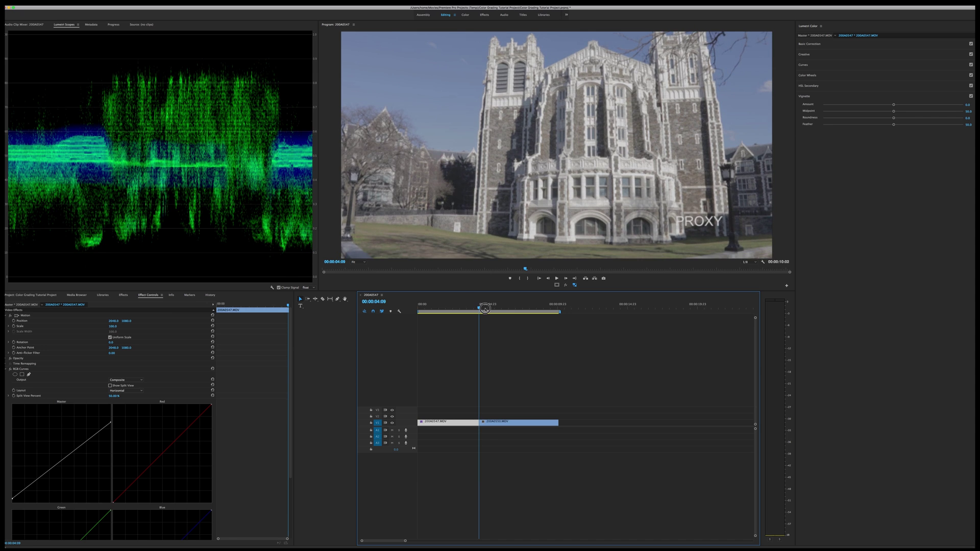
left_click_drag(484, 308, 557, 313)
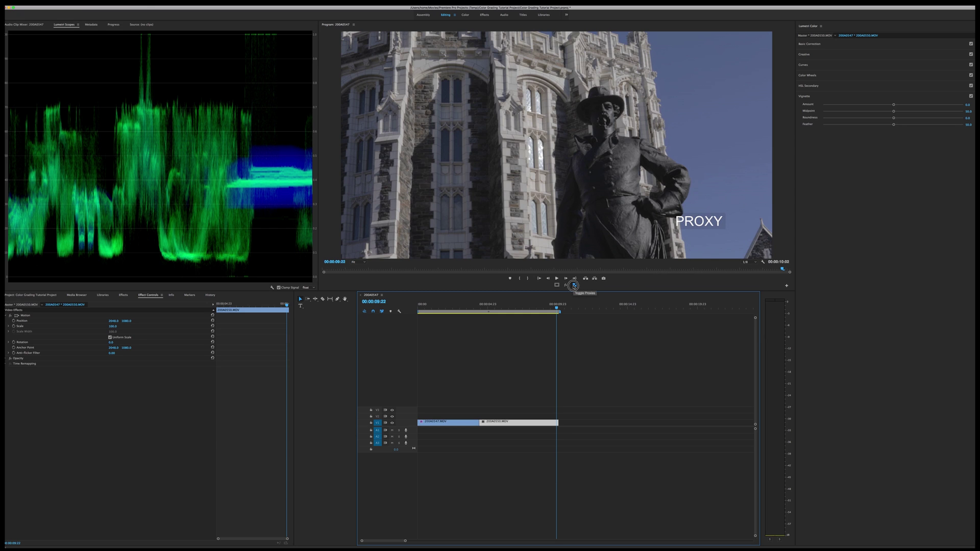
left_click(574, 286)
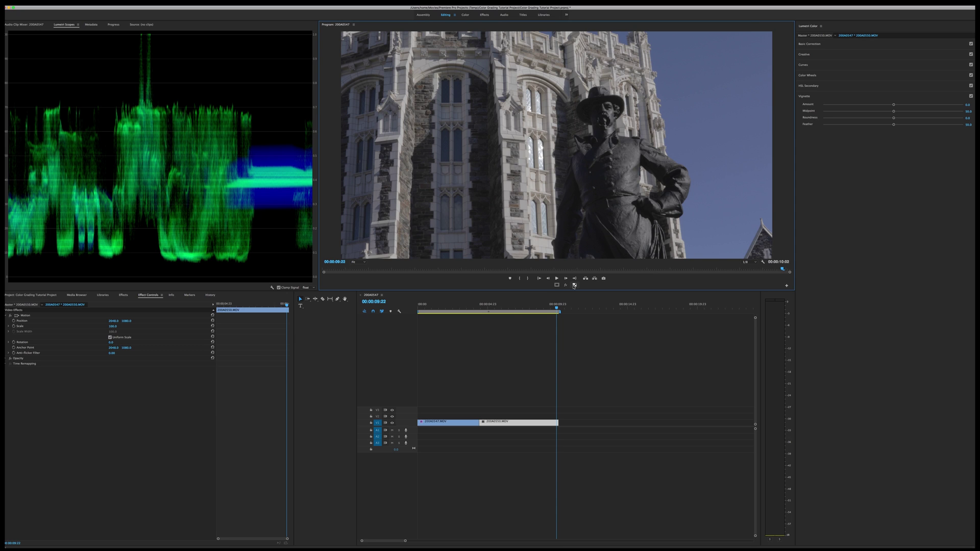
left_click(574, 285)
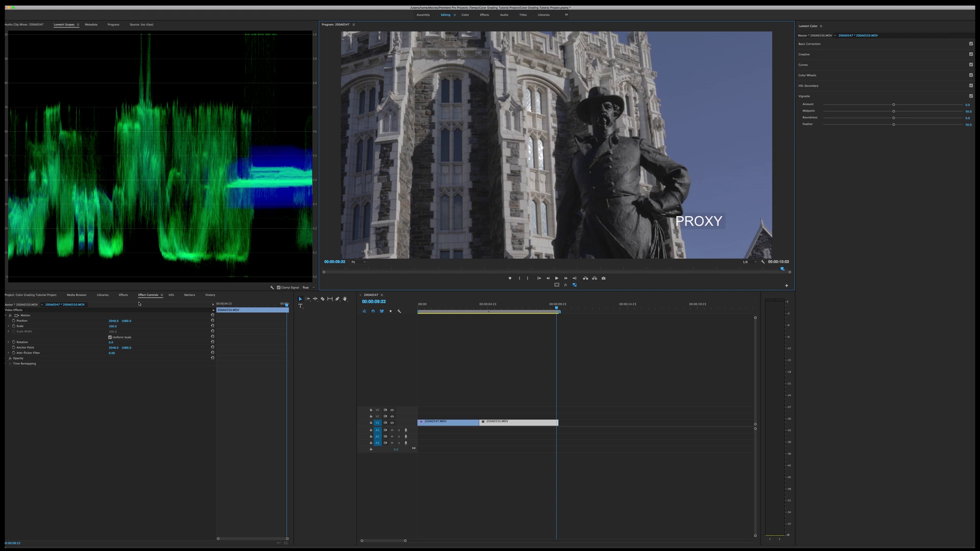
- On the statue clip's RGB Curves, lift the Master black point and pull the white point left
left_click(123, 294)
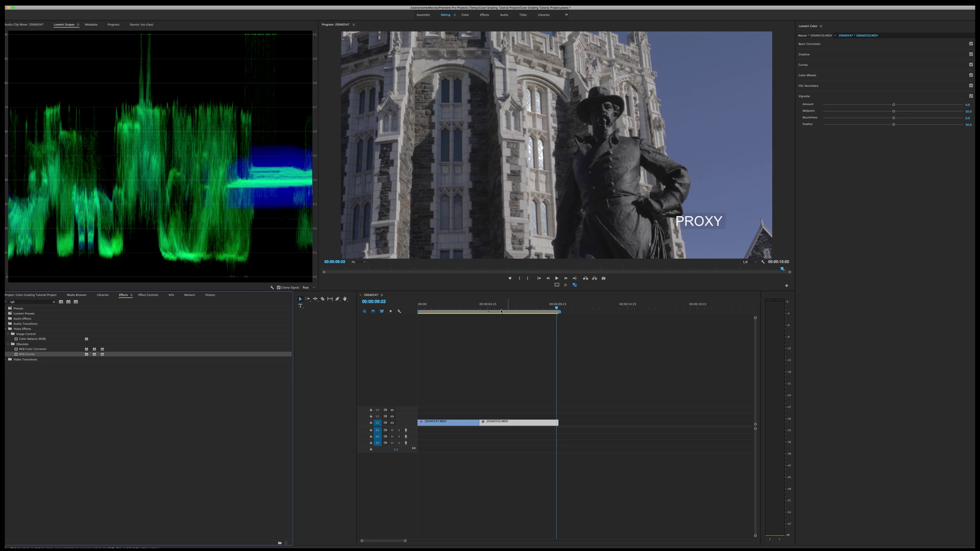
left_click(148, 294)
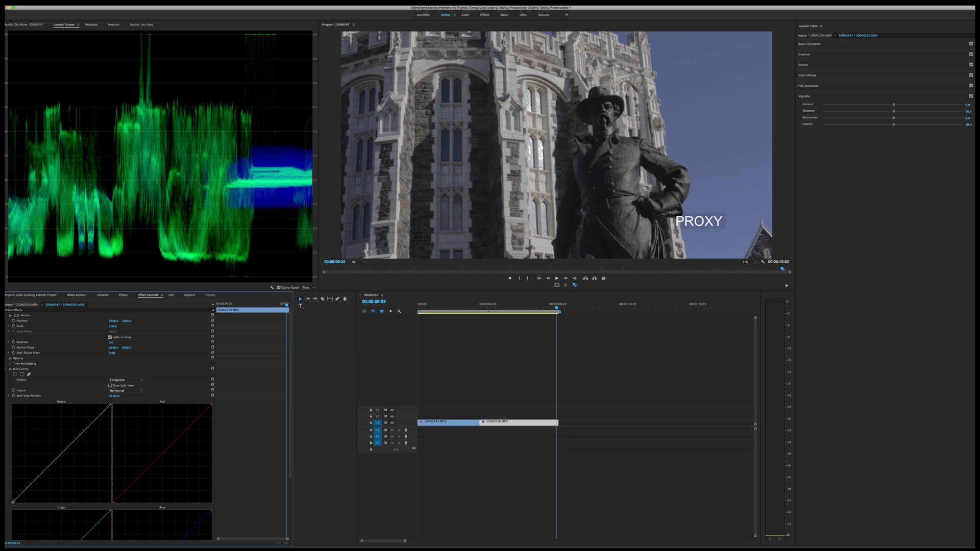
left_click_drag(13, 502, 12, 500)
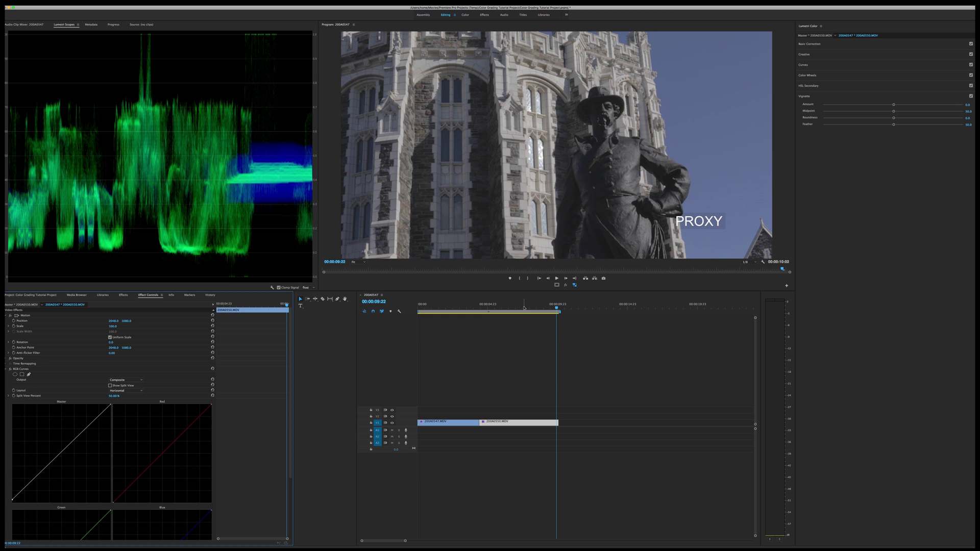
left_click_drag(524, 308, 481, 314)
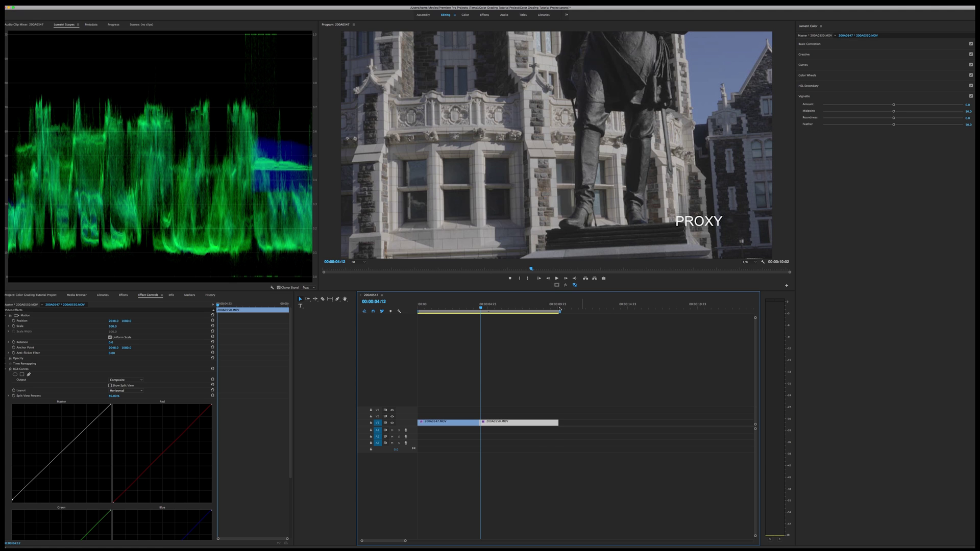
left_click_drag(555, 308, 555, 307)
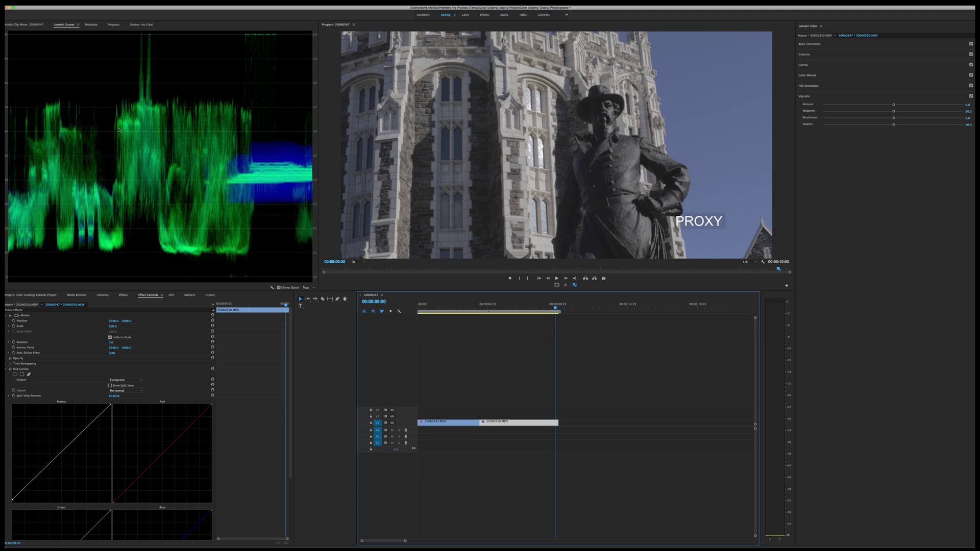
left_click_drag(110, 404, 103, 404)
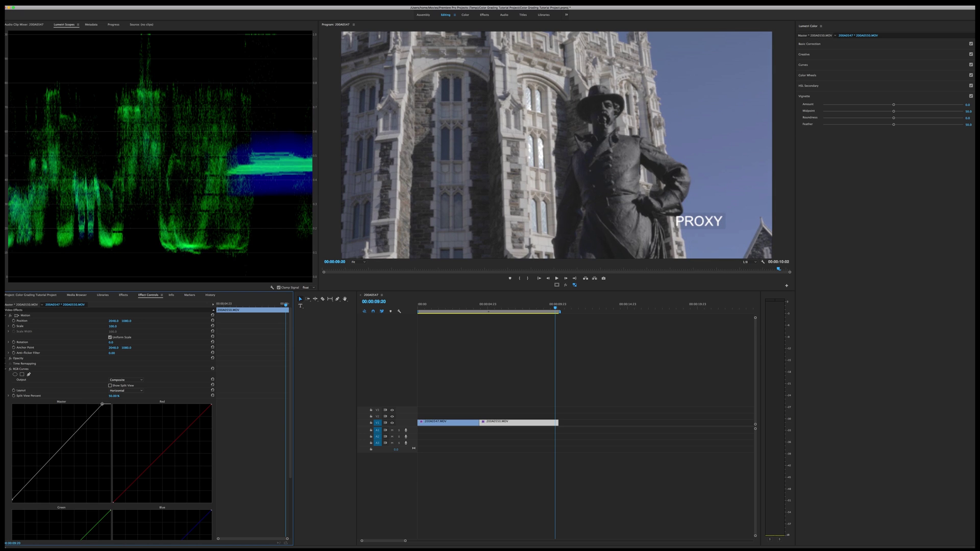
- Compare the RGB Curves grade off and on, then scrub through the building clip
left_click(11, 368)
left_click(10, 369)
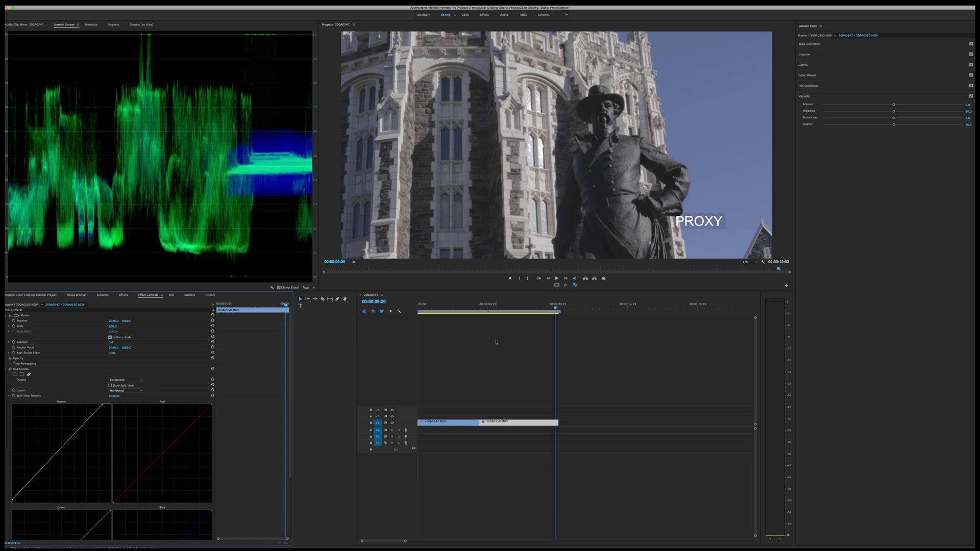
left_click(469, 308)
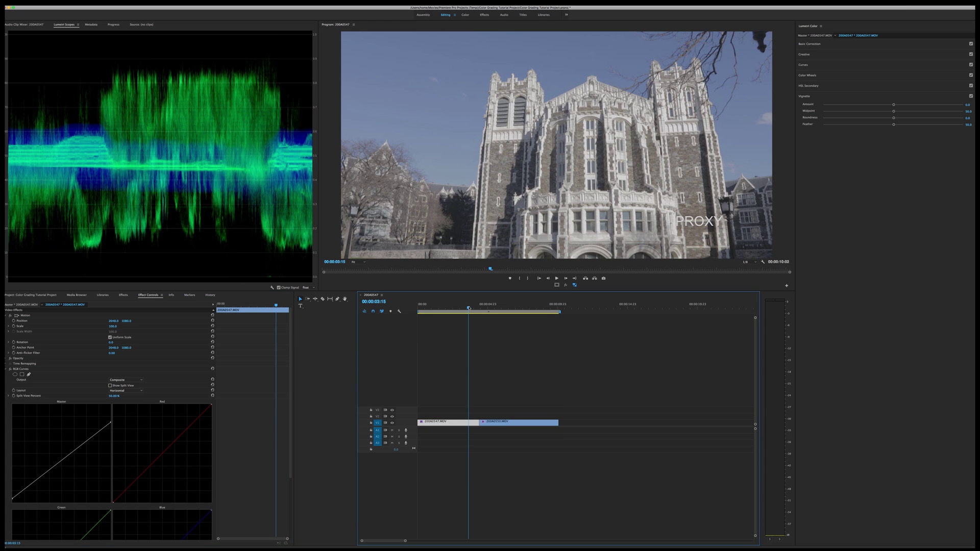
left_click_drag(450, 308, 450, 328)
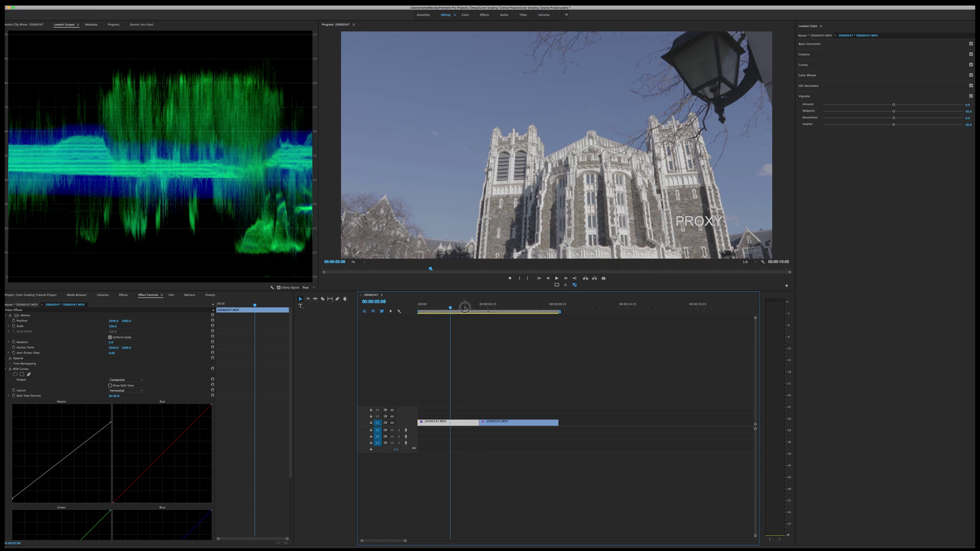
left_click_drag(464, 309, 536, 309)
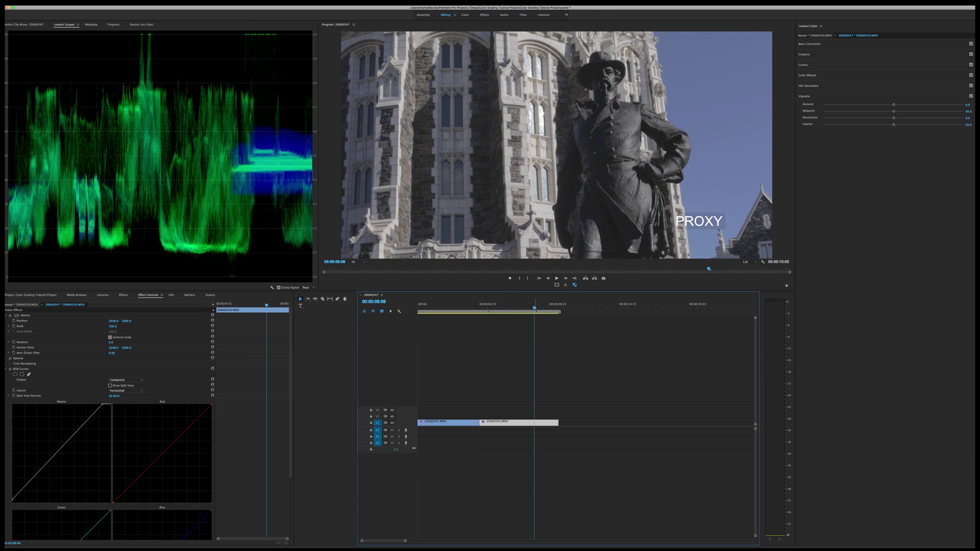
- Sample white balance on the building clip, save, and warm Temperature to 4.7
left_click(850, 44)
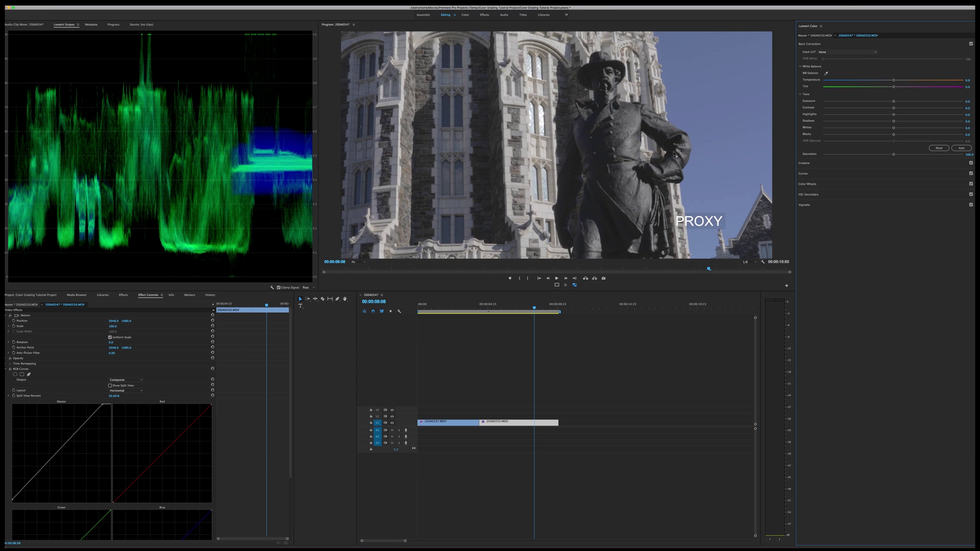
left_click_drag(528, 311, 477, 318)
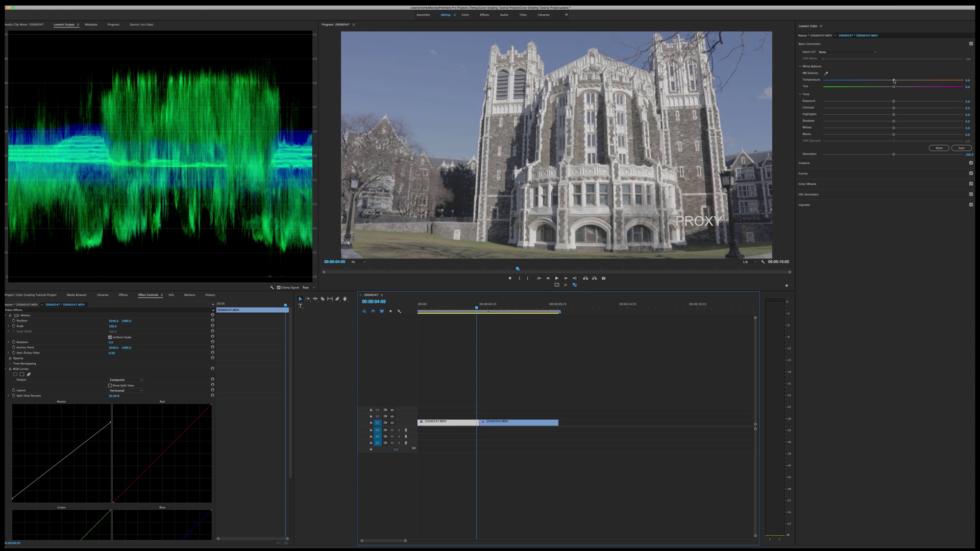
left_click(826, 73)
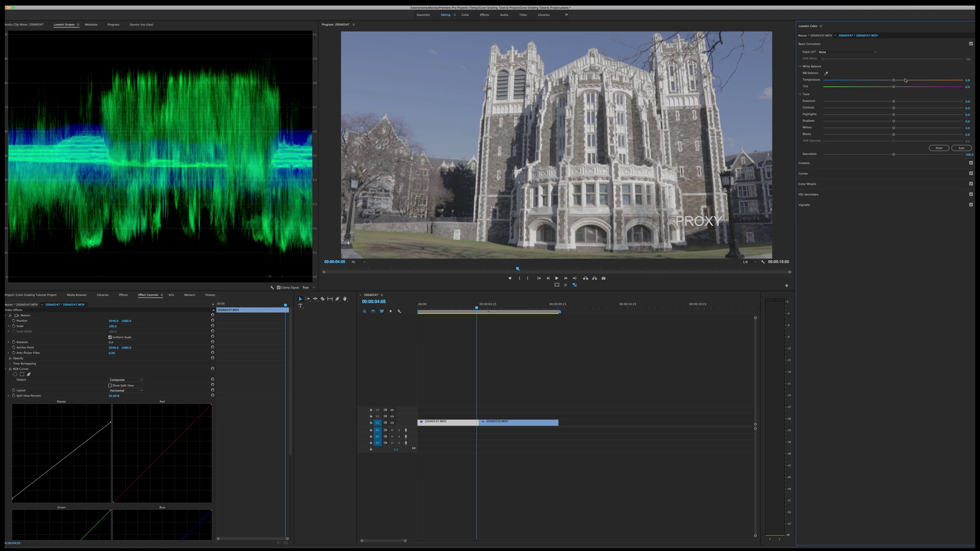
key("super+s")
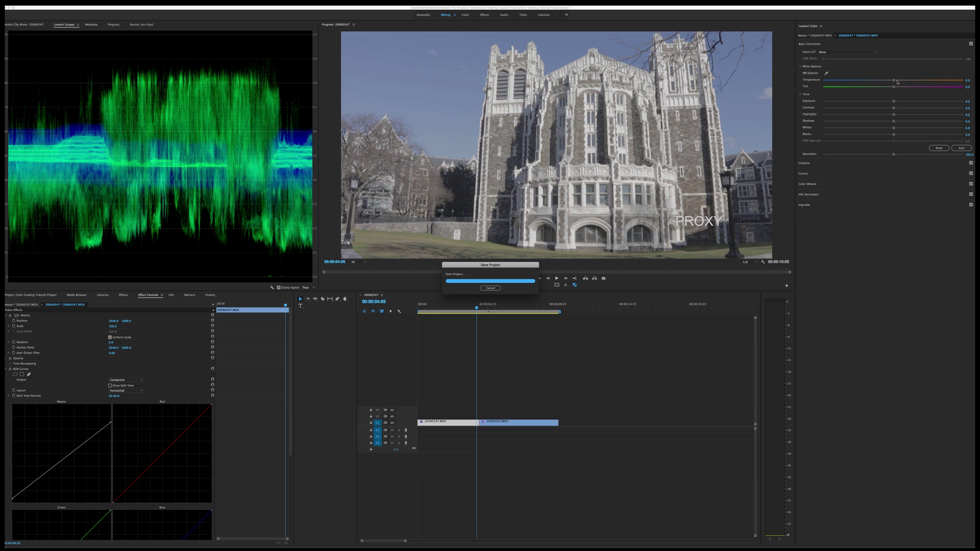
mouse_move(894, 80)
left_mouse_down()
mouse_move(934, 80)
mouse_move(896, 82)
left_mouse_up()
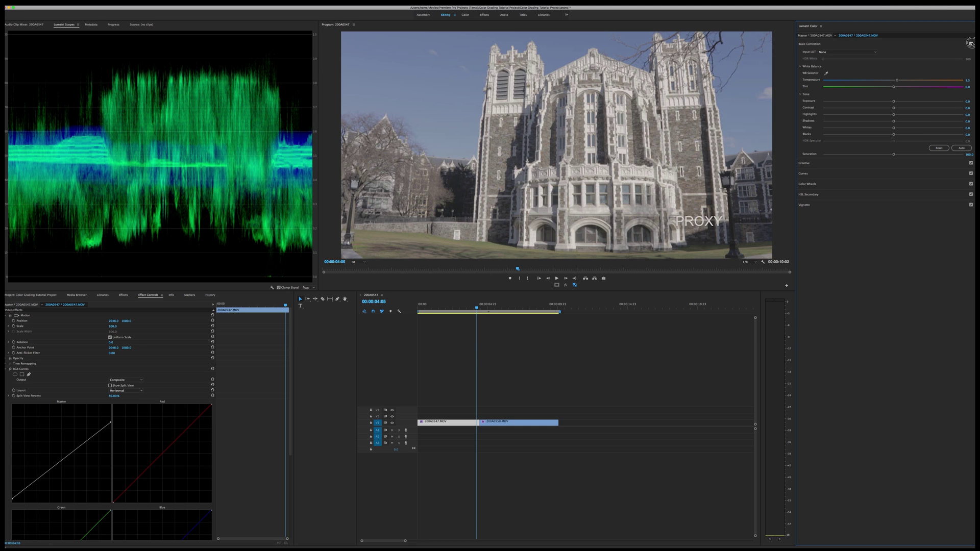
- Compare Basic Correction off and on, then lift Shadows to about 14.5
left_click(971, 44)
left_click(971, 44)
left_click(971, 45)
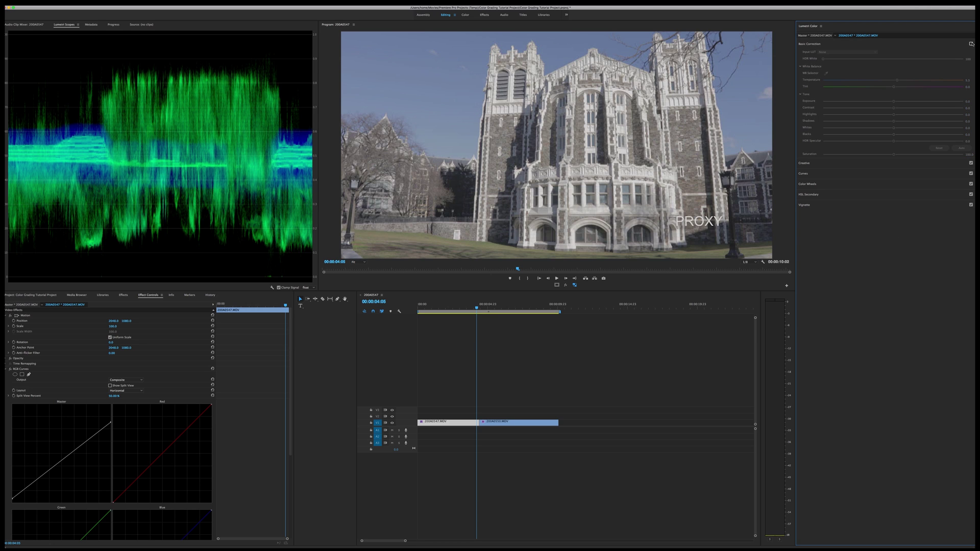
left_click(971, 44)
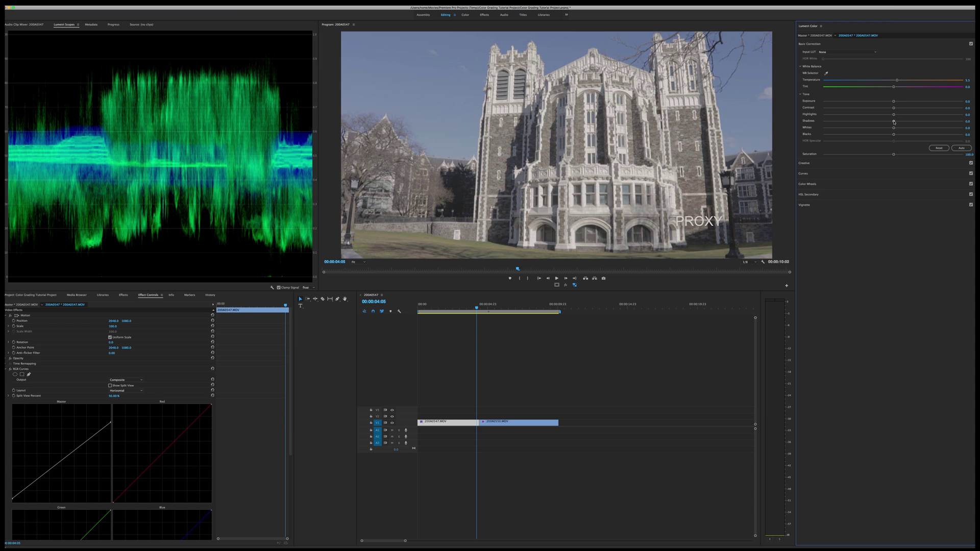
left_click_drag(893, 123, 900, 122)
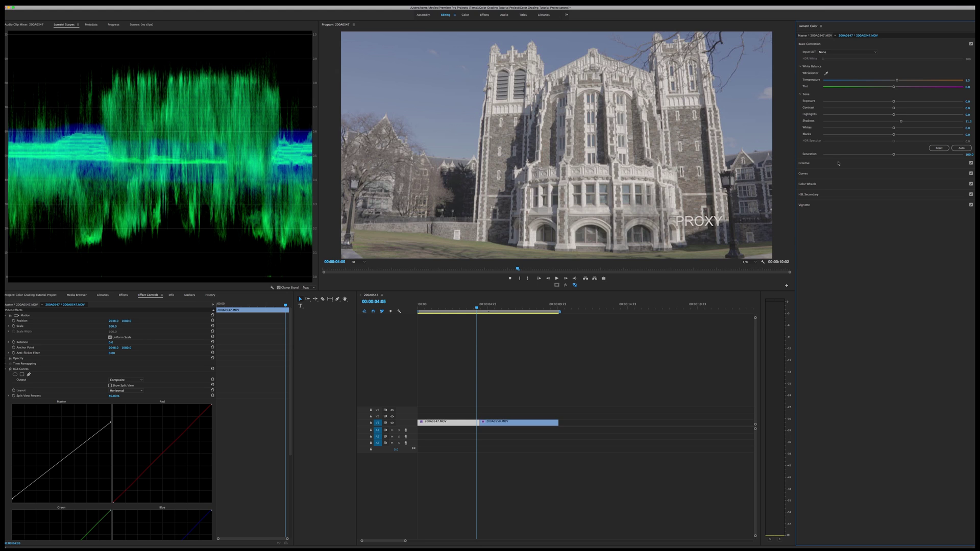
- Try the Kodak 5218 Kodak 2383 Creative look, then undo it back to None
left_click(838, 164)
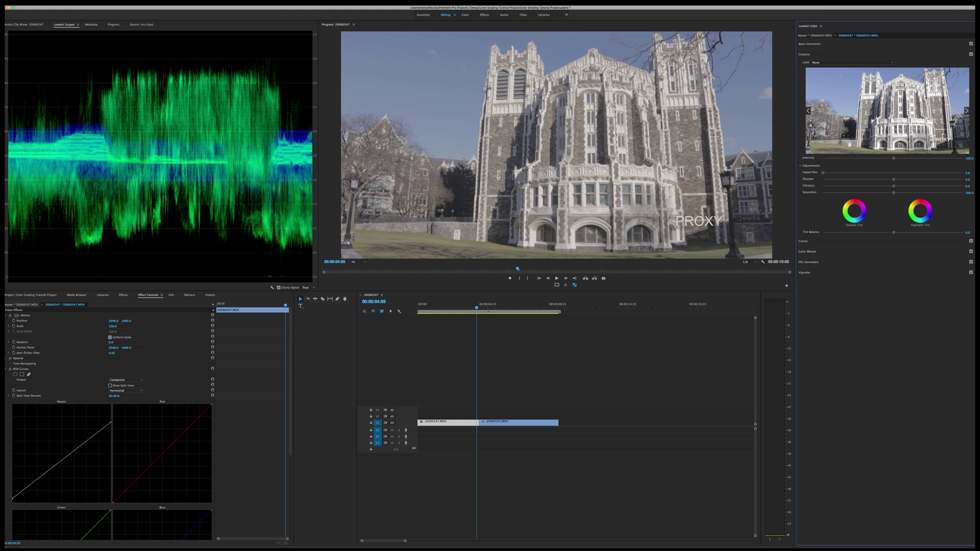
left_click(891, 62)
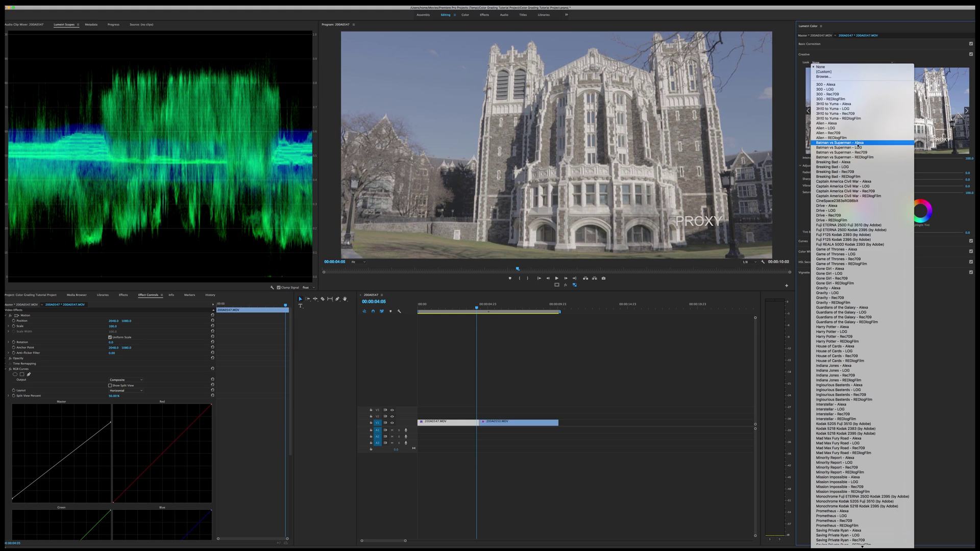
left_click(856, 428)
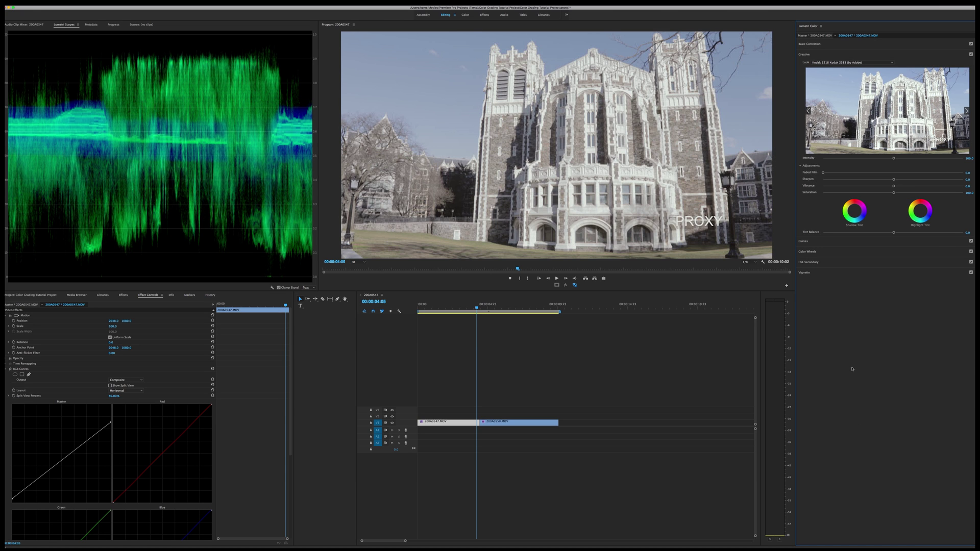
key("super+z")
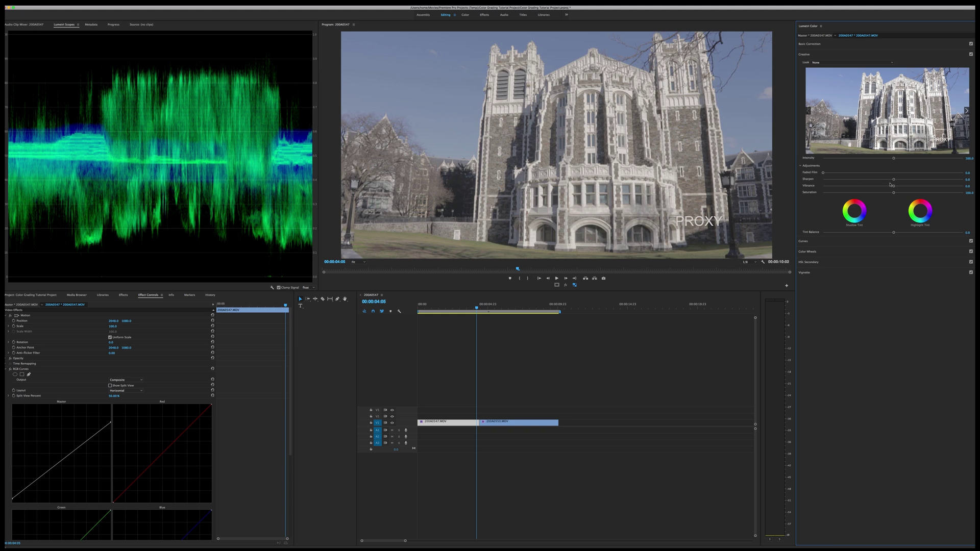
- Set Sharpen to 50, Vibrance to about 38.2 and Saturation above 118, with proxies turned off
left_click(968, 179)
key("Return")
left_click_drag(894, 187, 920, 189)
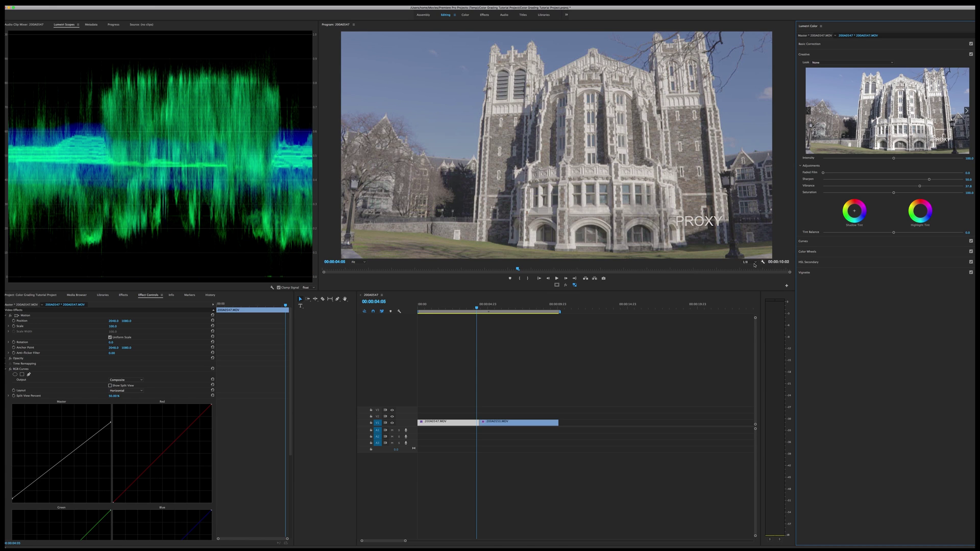
left_click(575, 285)
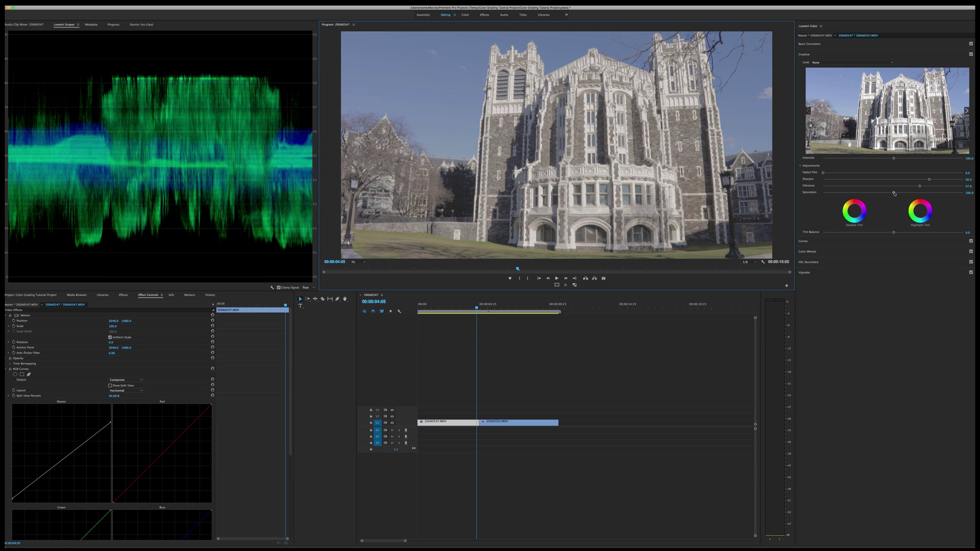
left_click_drag(893, 194, 910, 193)
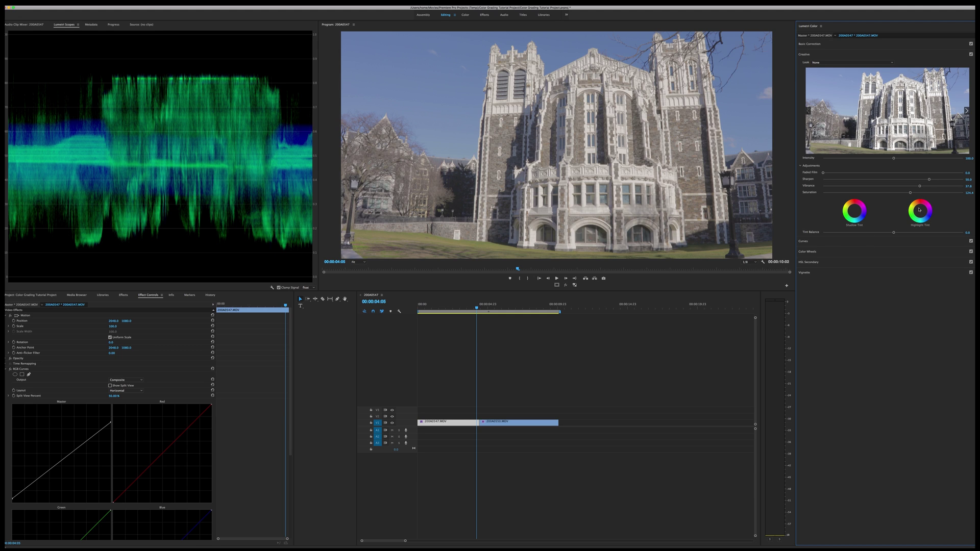
- Tint the building clip's highlights toward blue, then compare Creative off and on, leaving it enabled
left_click_drag(920, 211, 922, 212)
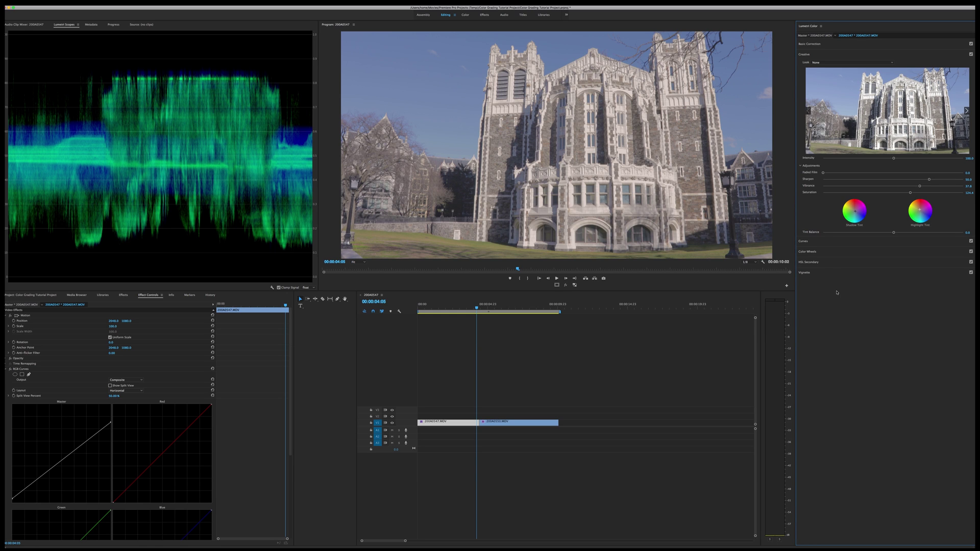
left_click(971, 54)
left_click(971, 54)
left_click(971, 54)
left_click(971, 54)
- Shift the Creative Tint Balance, then set Program monitor playback resolution to Full and back to 1/4
left_click_drag(893, 233, 873, 242)
left_click(746, 261)
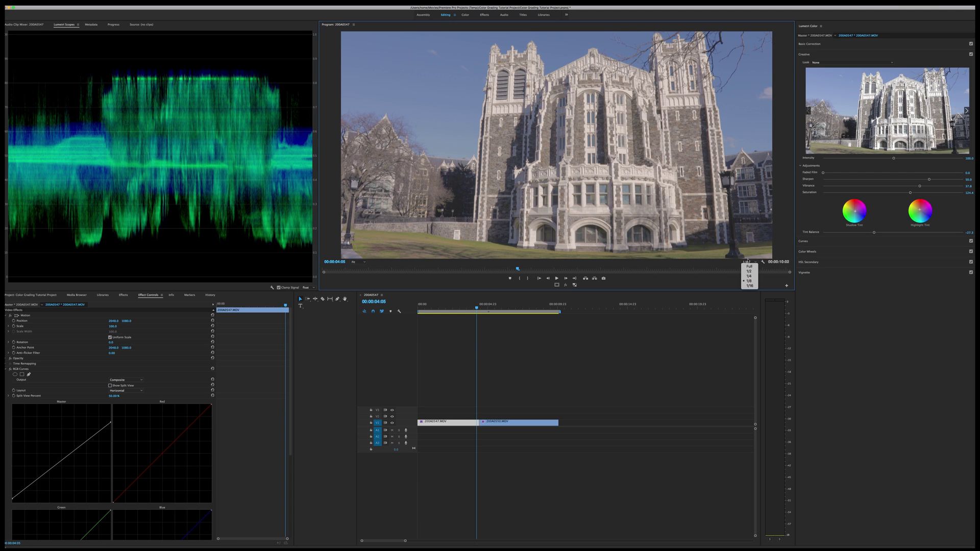
left_click(748, 266)
left_click(750, 264)
left_click(747, 274)
- In Curves, nudge the RGB master curve's black point right, then pull the white point inward and slightly down
left_click(823, 241)
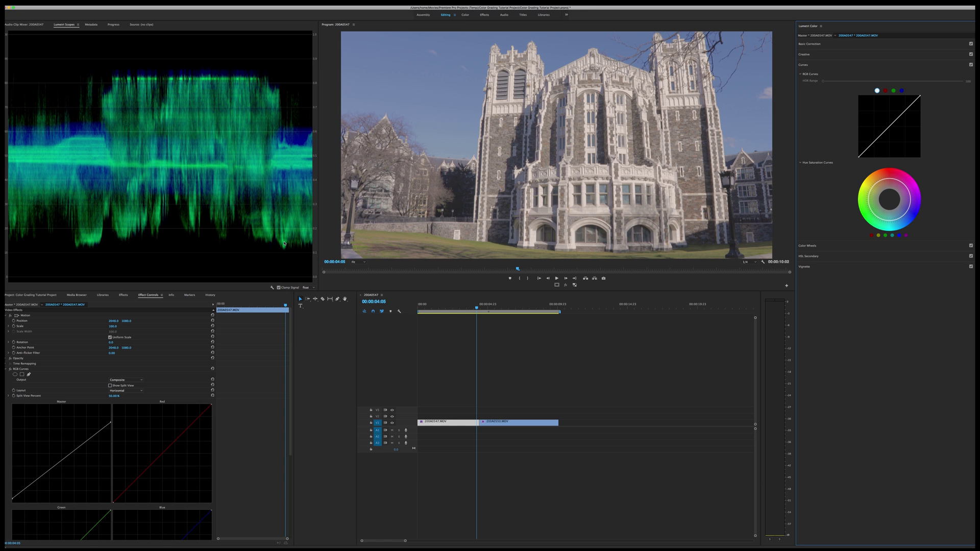
key("Left")
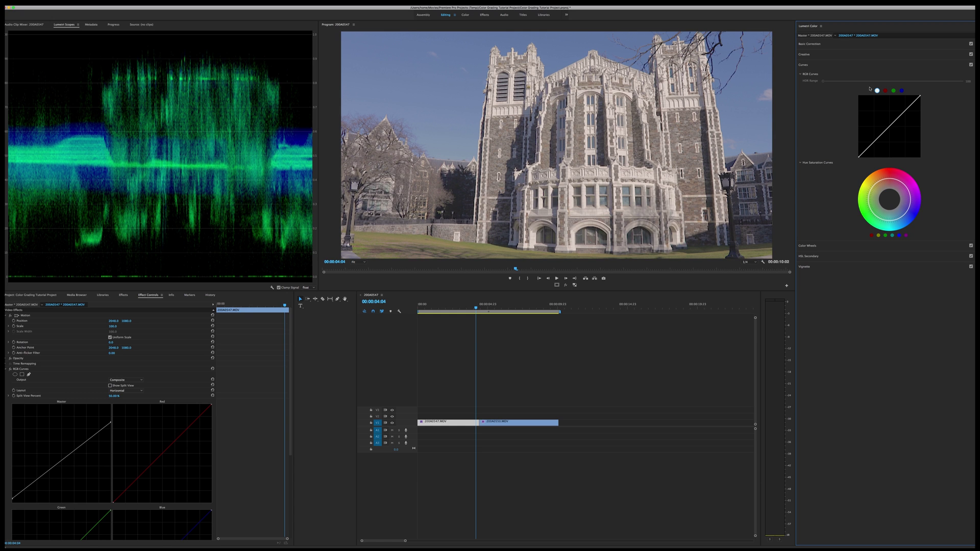
left_click(859, 158)
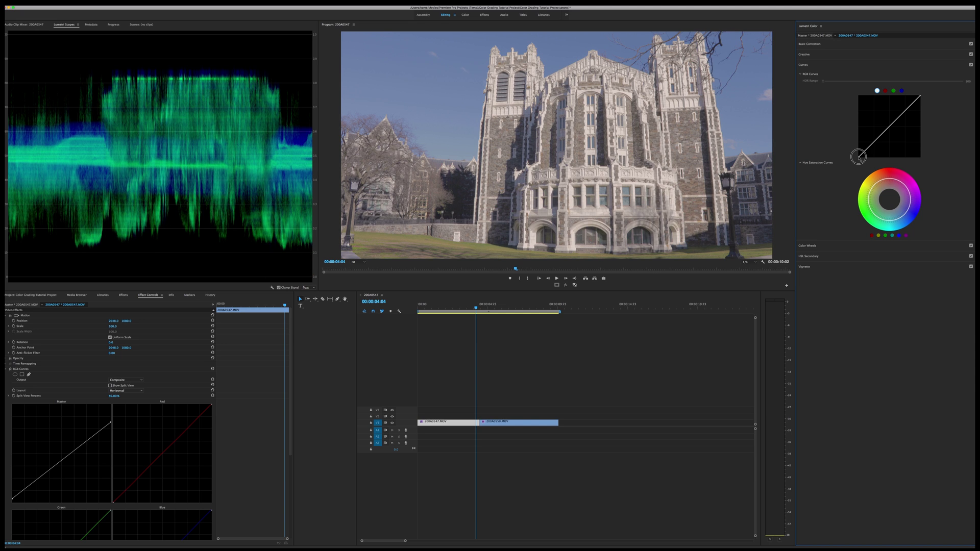
left_click_drag(858, 158, 864, 159)
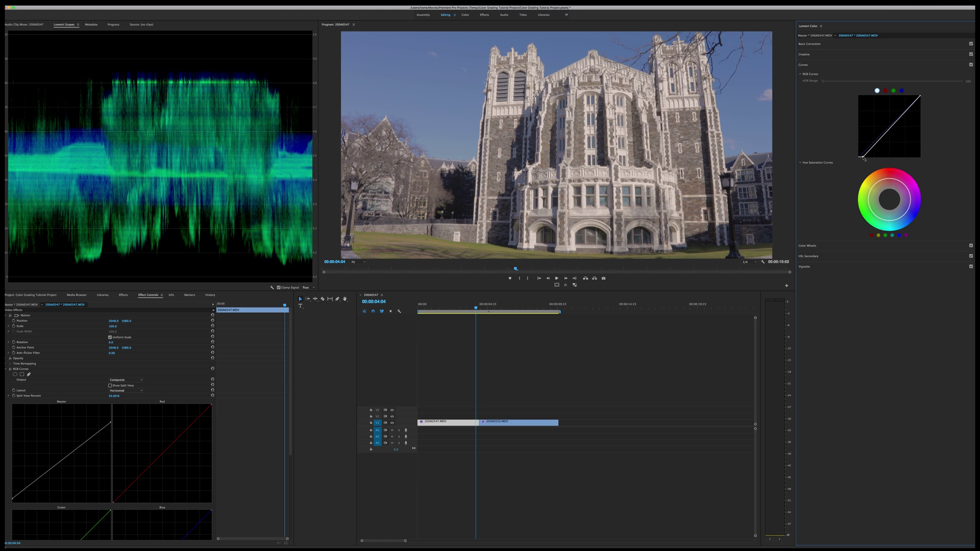
left_click_drag(863, 158, 864, 159)
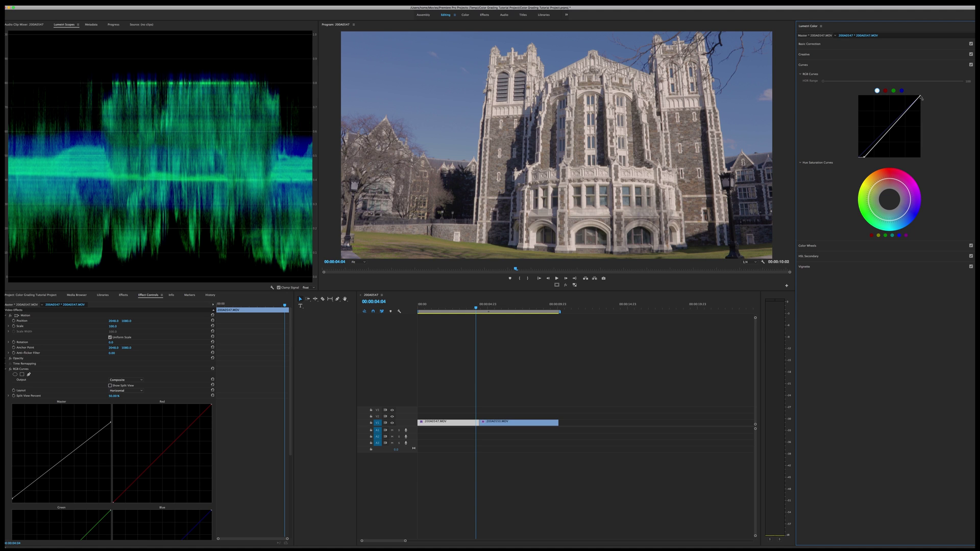
left_click_drag(920, 98, 912, 95)
left_click_drag(913, 95, 914, 96)
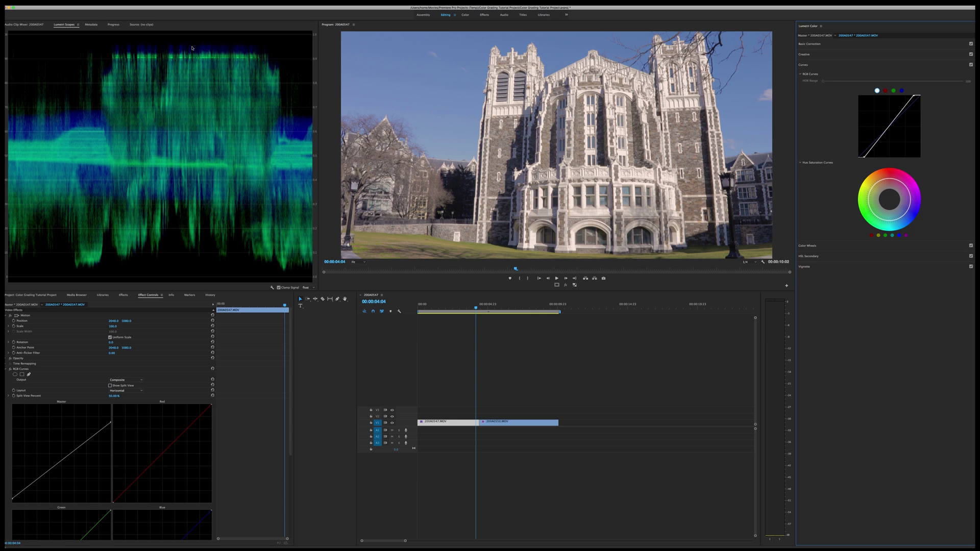
- Save the project and compare the Curves correction off and on, ending enabled
key("cmd+s")
left_click(909, 186)
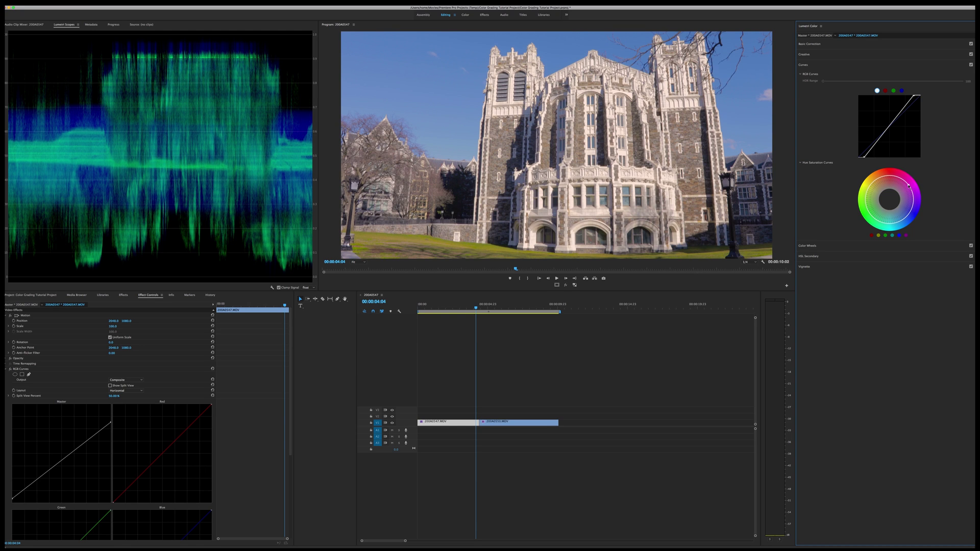
left_click(970, 65)
left_click(971, 64)
left_click(971, 65)
left_click(971, 65)
left_click(875, 145)
left_click(904, 107)
left_click(890, 129)
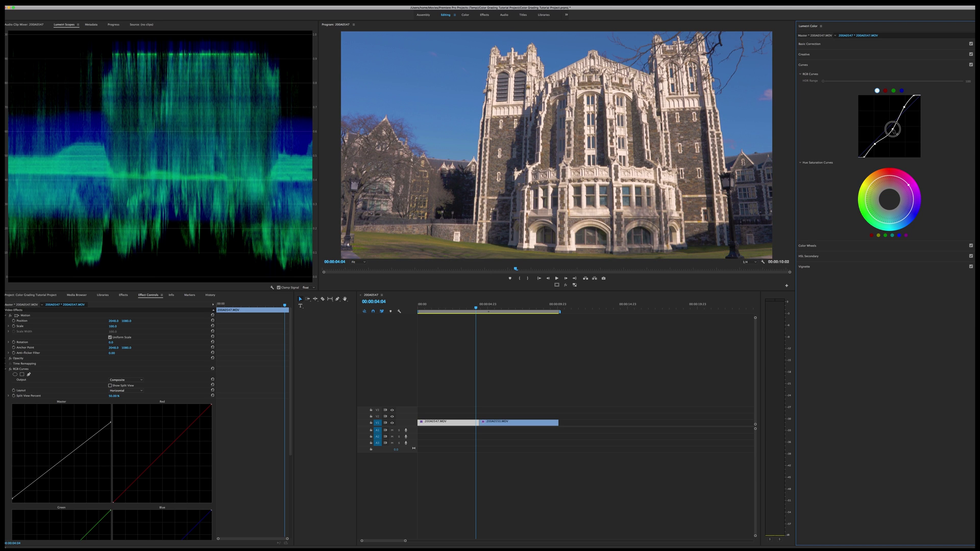
left_click_drag(892, 130, 892, 131)
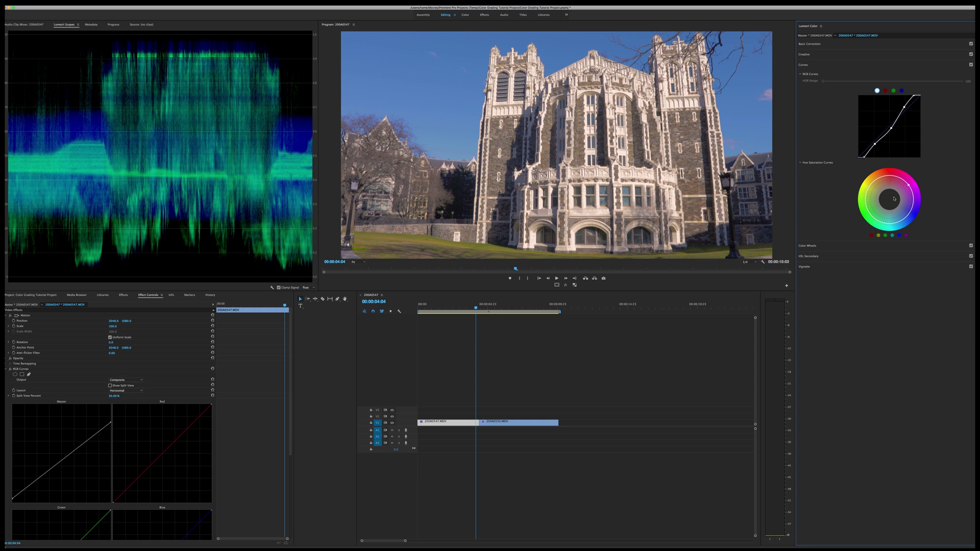
- Expand Color Wheels and lower the Shadows brightness slider slightly
left_click(827, 246)
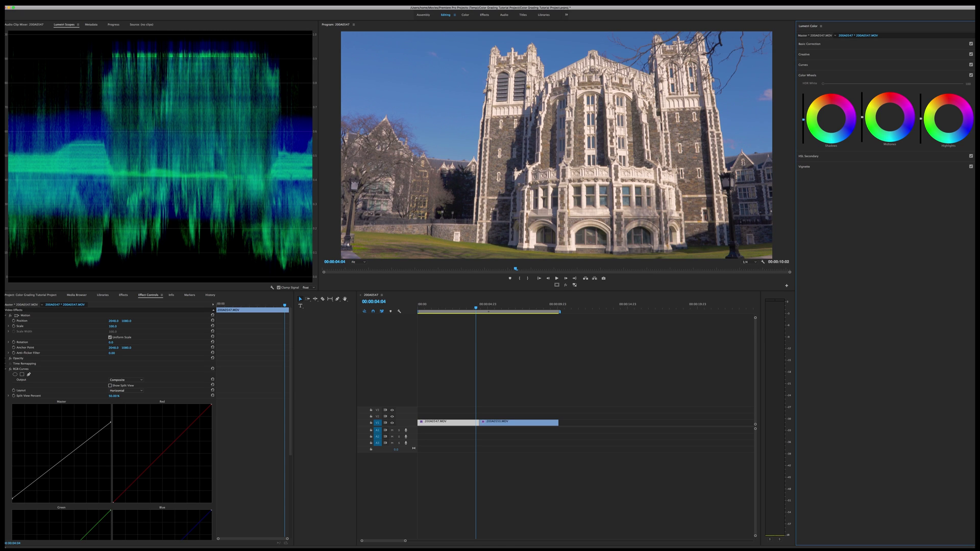
left_click_drag(803, 121, 803, 123)
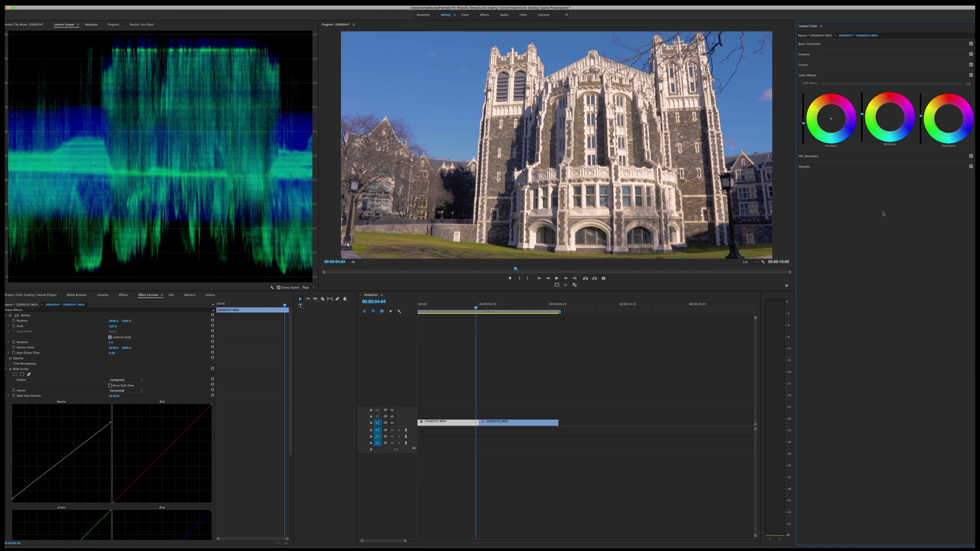
- Add a vignette with Amount -0.1 and Feather 100, comparing it off and on
left_click(832, 166)
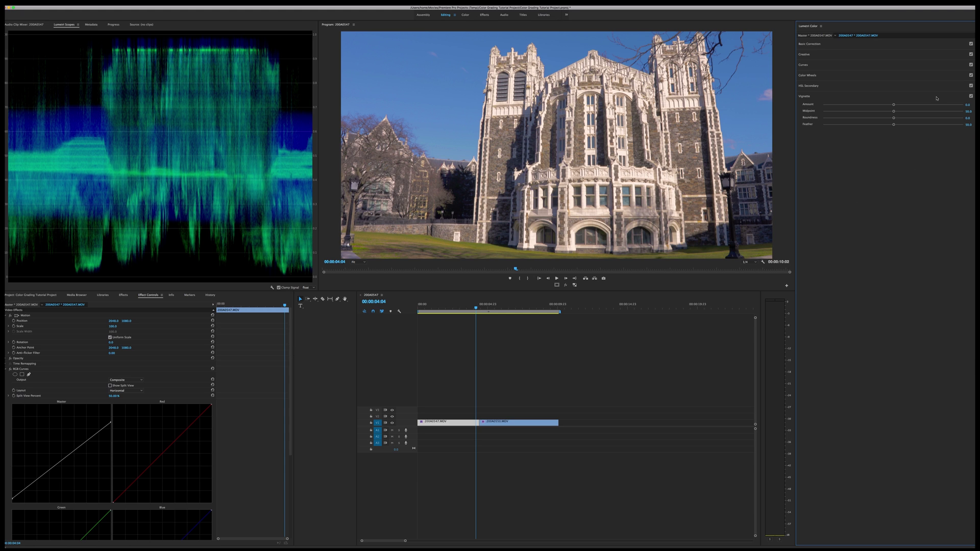
left_click_drag(893, 105, 822, 110)
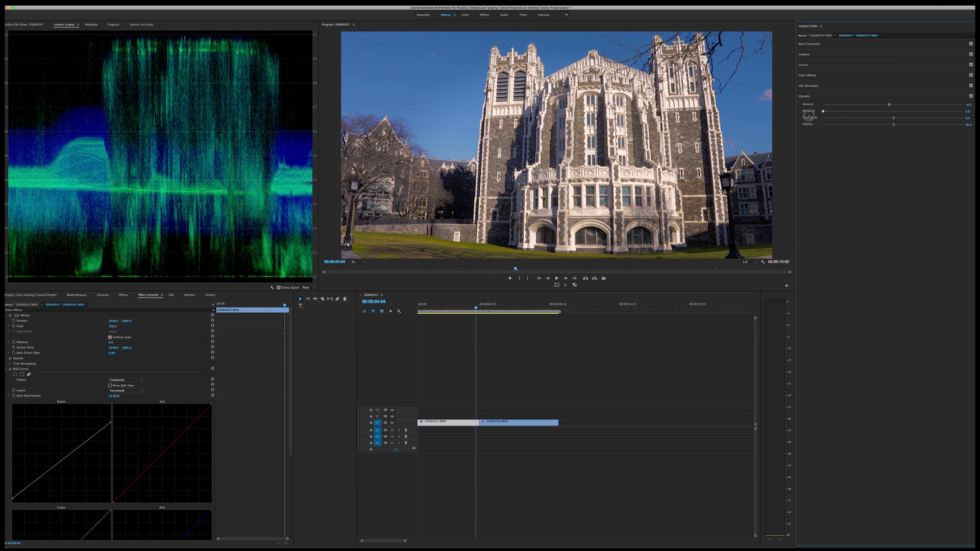
left_click_drag(894, 125, 966, 125)
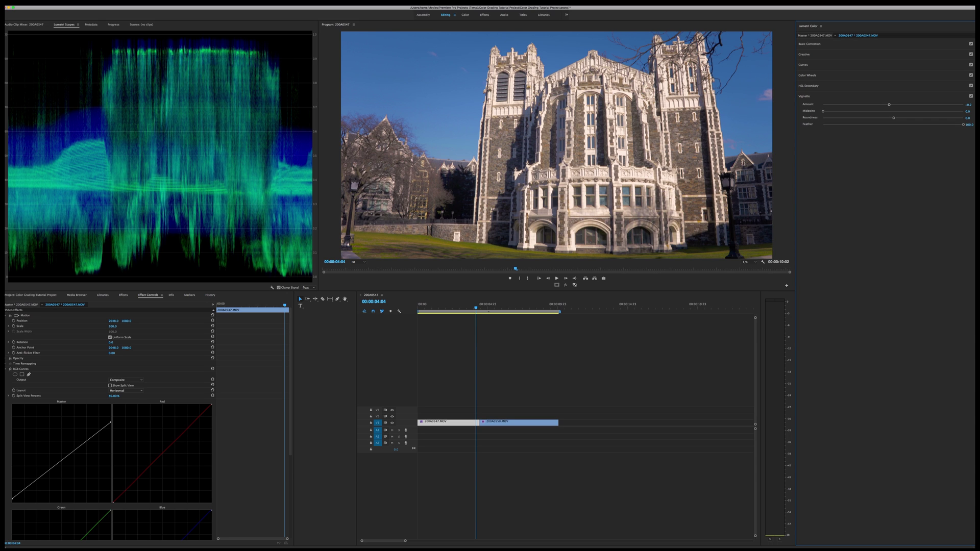
left_click(971, 96)
left_click(970, 96)
- Try a Faded Film look, reset it to zero, then set Faded Film to 22.7
left_click(841, 65)
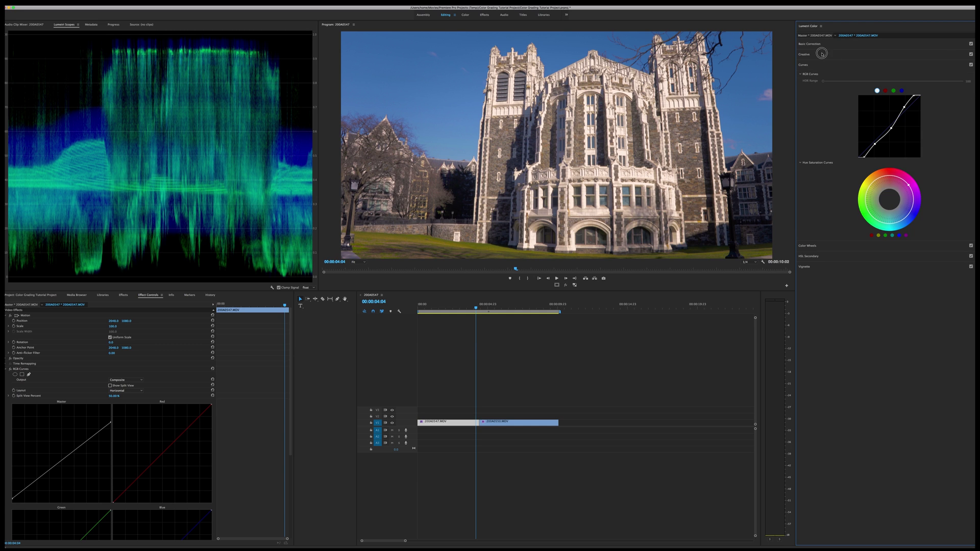
left_click(822, 54)
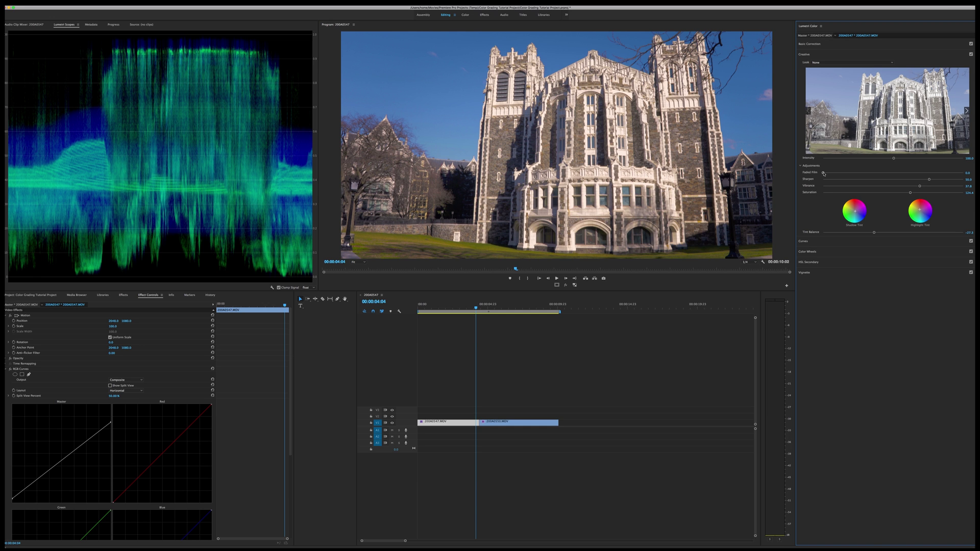
mouse_move(823, 173)
left_mouse_down()
mouse_move(903, 172)
mouse_move(865, 175)
mouse_move(884, 177)
left_mouse_up()
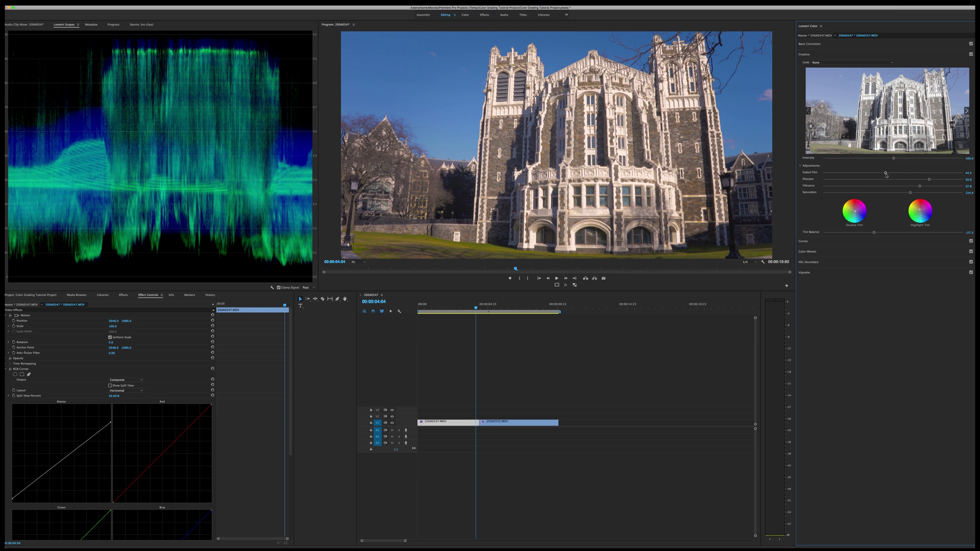
mouse_move(885, 174)
left_mouse_down()
mouse_move(911, 174)
mouse_move(897, 174)
left_mouse_up()
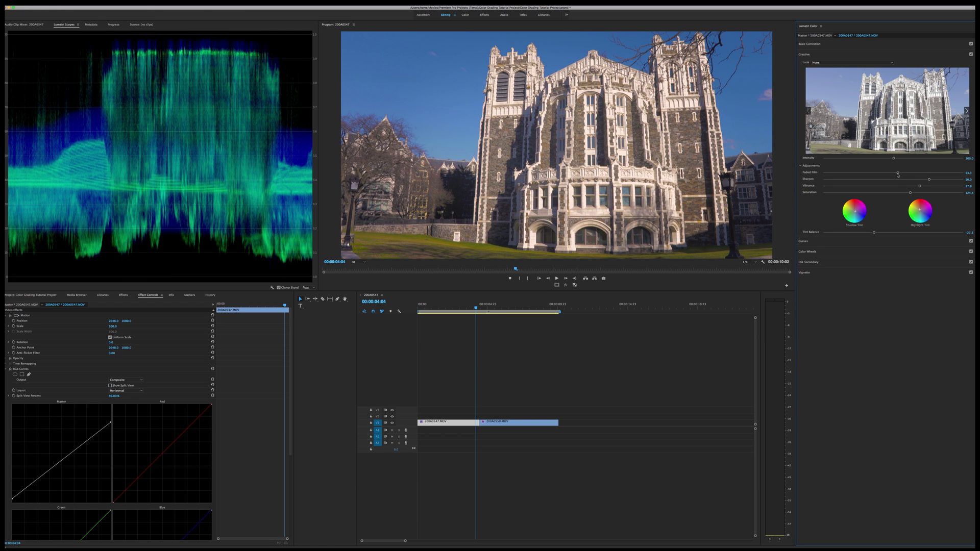
double_click(897, 173)
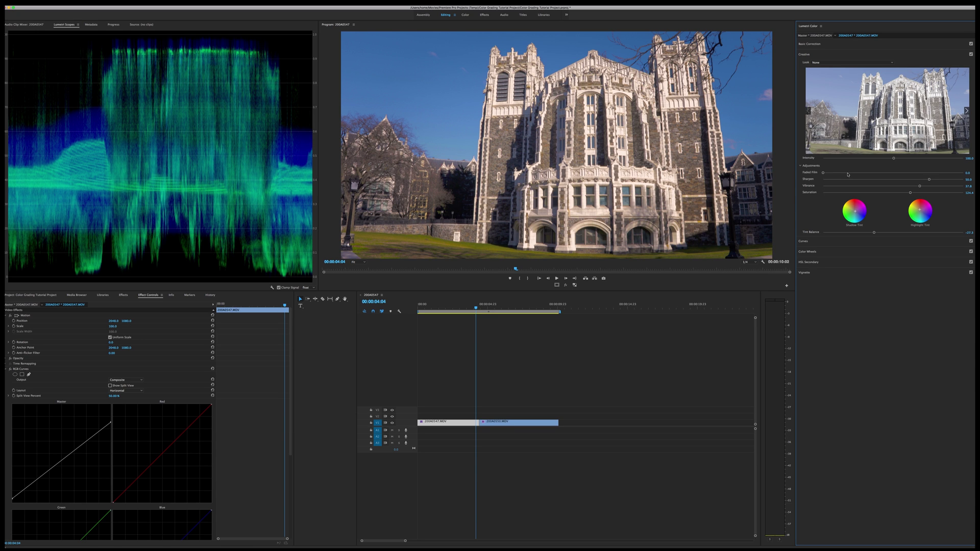
left_click(848, 173)
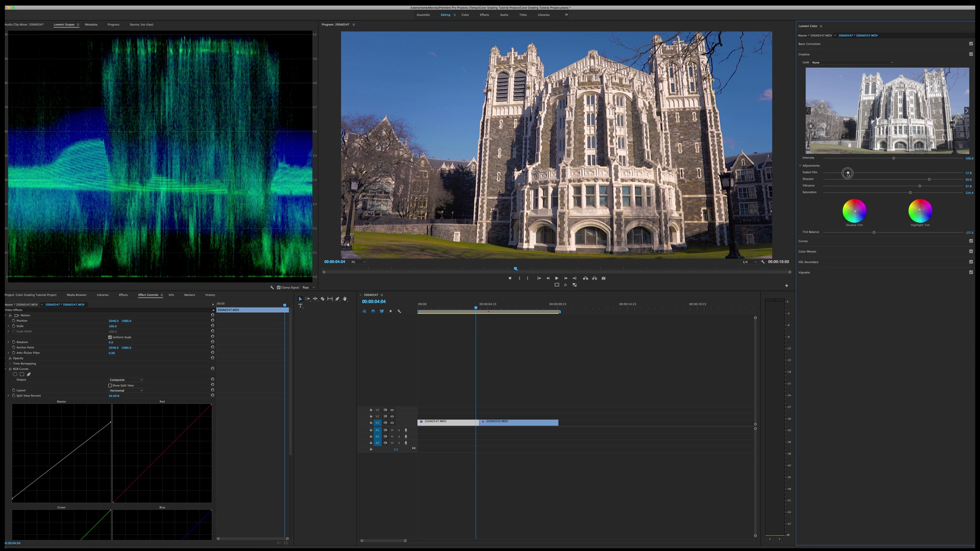
mouse_move(847, 173)
left_mouse_down()
mouse_move(866, 174)
mouse_move(854, 174)
left_mouse_up()
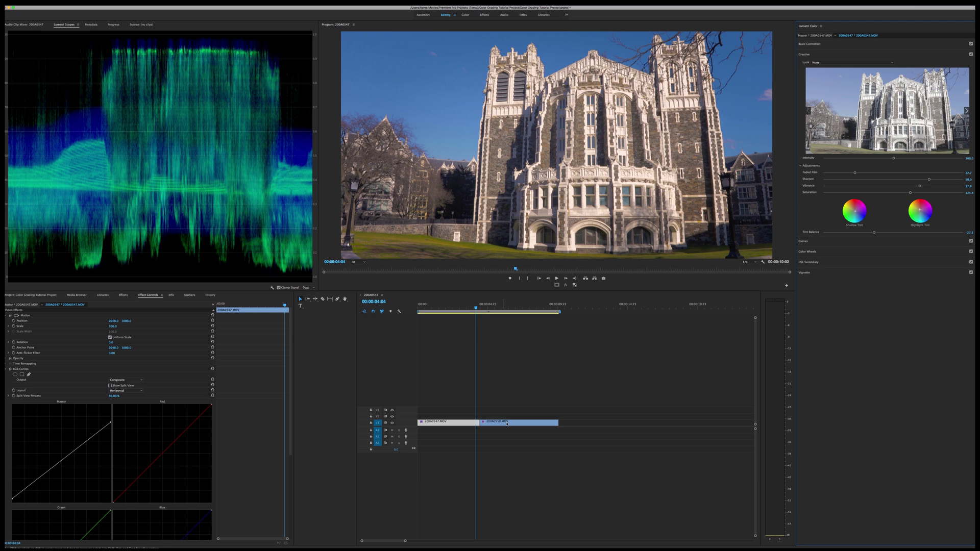
- Copy the building clip's Lumetri Color effect with Edit > Copy
left_click(6, 368)
left_click(19, 375)
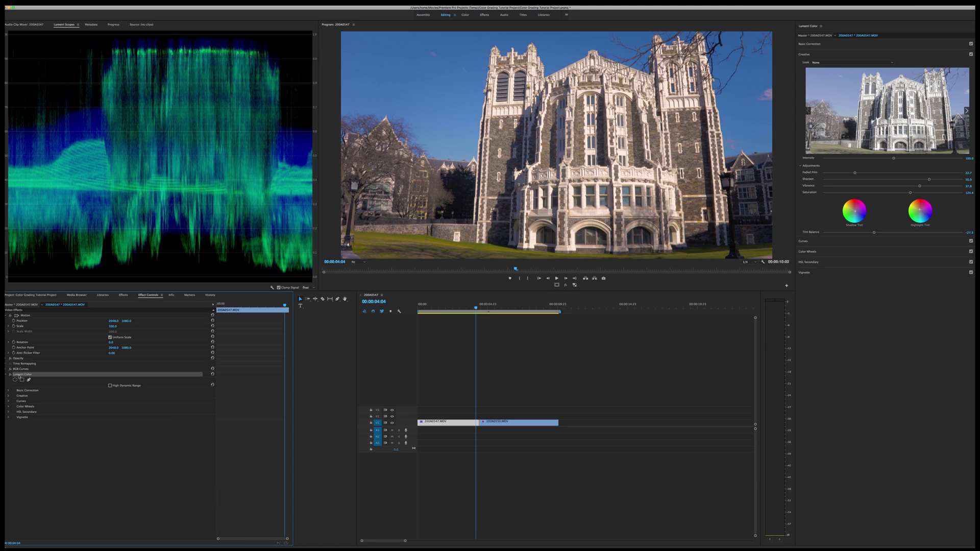
left_click(64, 3)
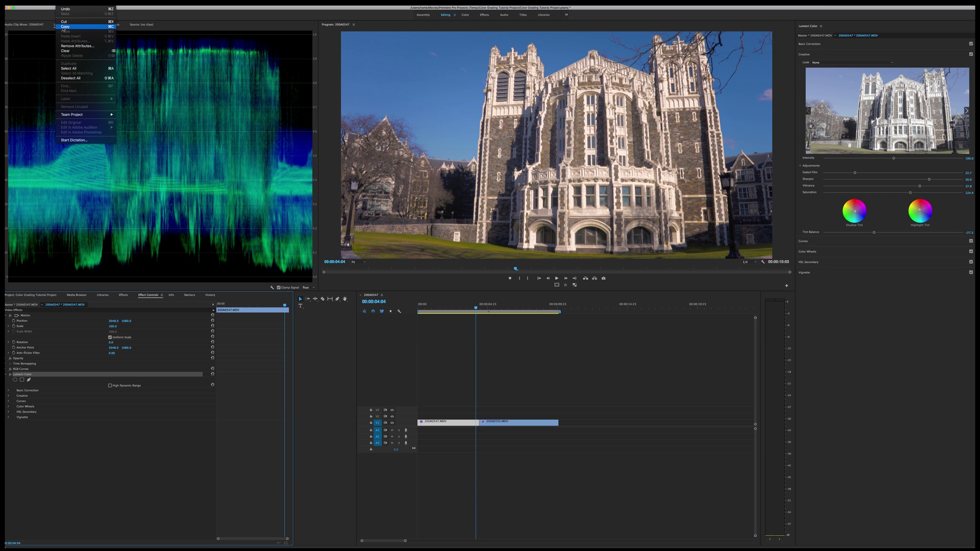
left_click(88, 27)
- Paste the Lumetri grade onto the statue clip and scrub to preview it
left_click(506, 305)
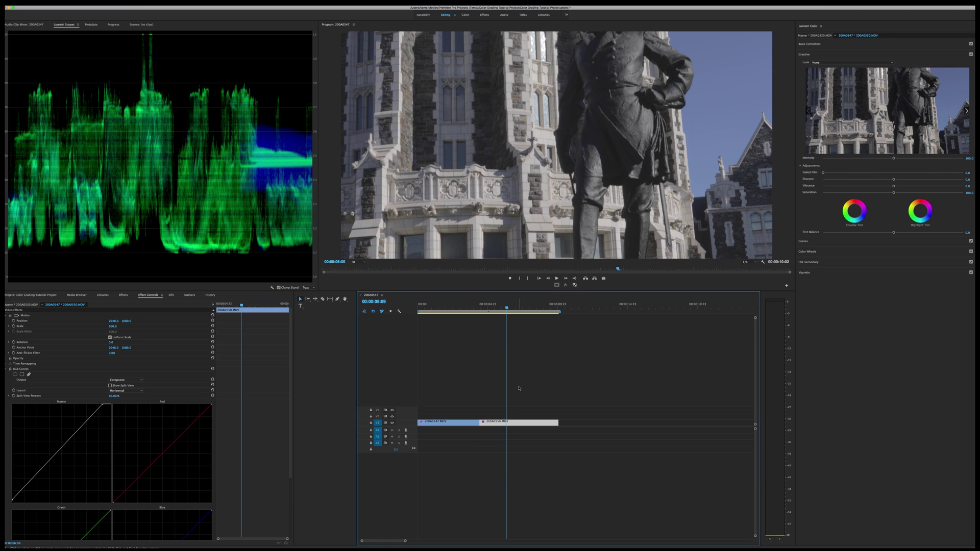
key("super+alt+v")
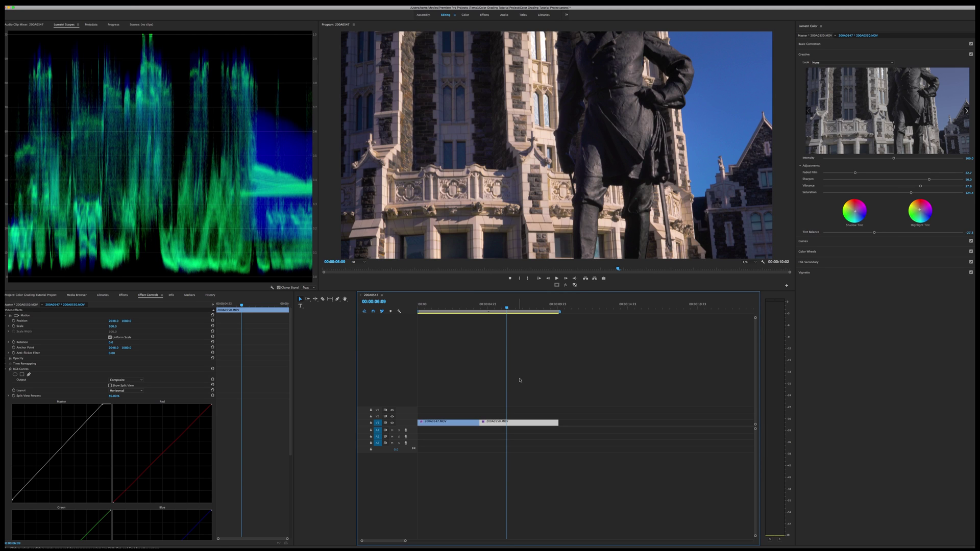
left_click_drag(508, 308, 485, 325)
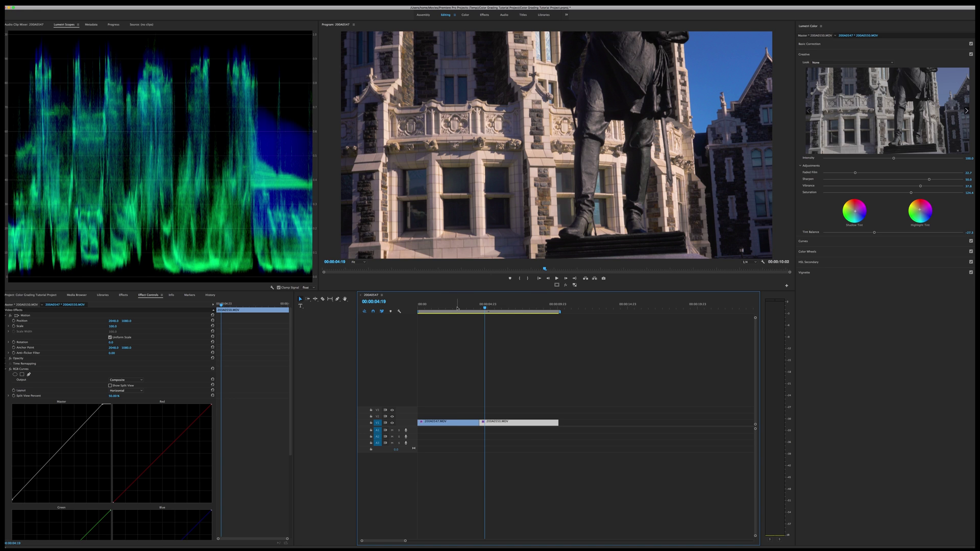
- Back on the building clip, pull the RGB curve's black point down, then scrub onto the statue clip
left_click(457, 307)
left_click_drag(457, 308, 475, 309)
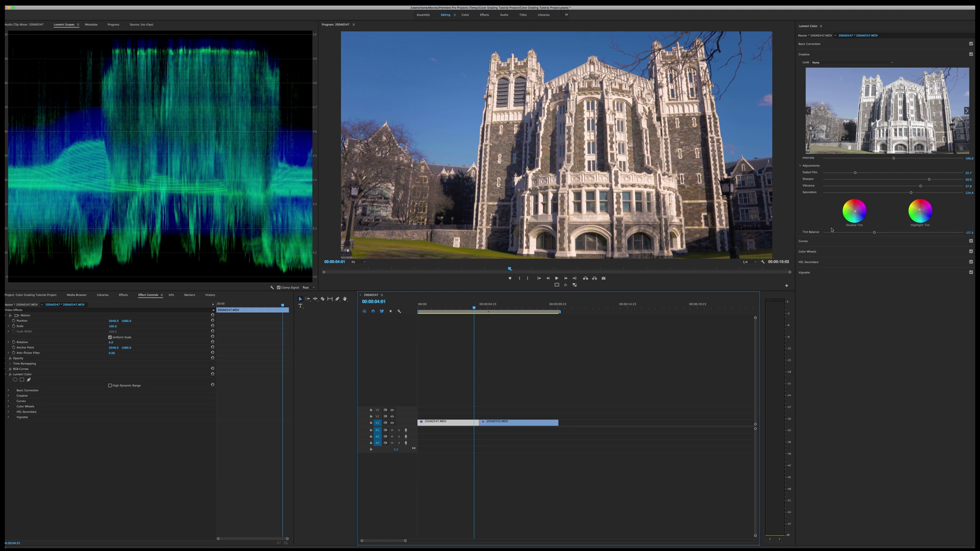
left_click(818, 242)
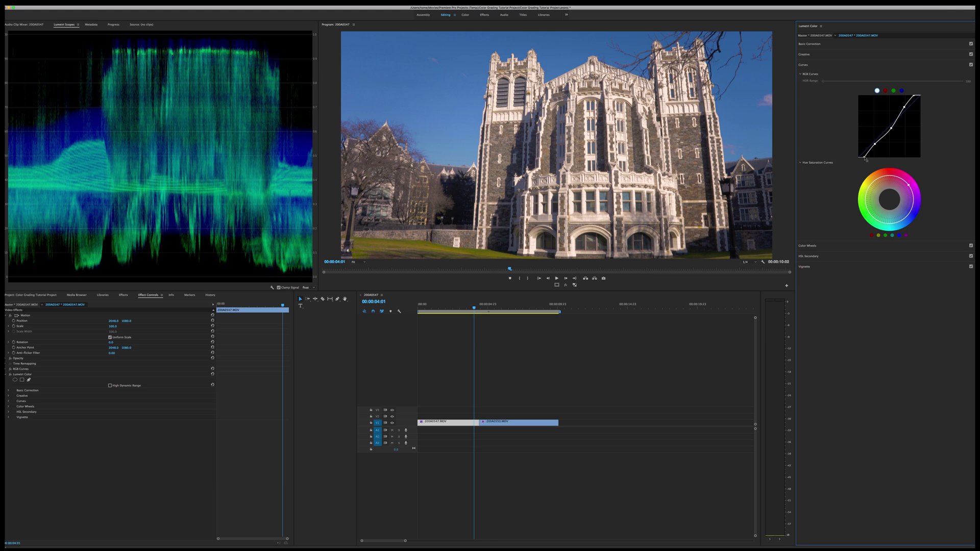
left_click_drag(864, 158, 862, 160)
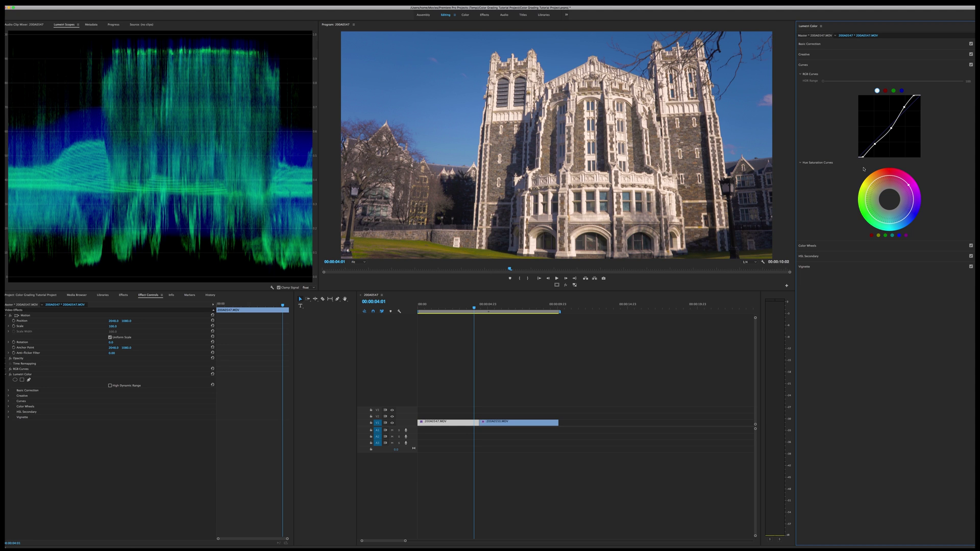
left_click_drag(504, 306, 482, 307)
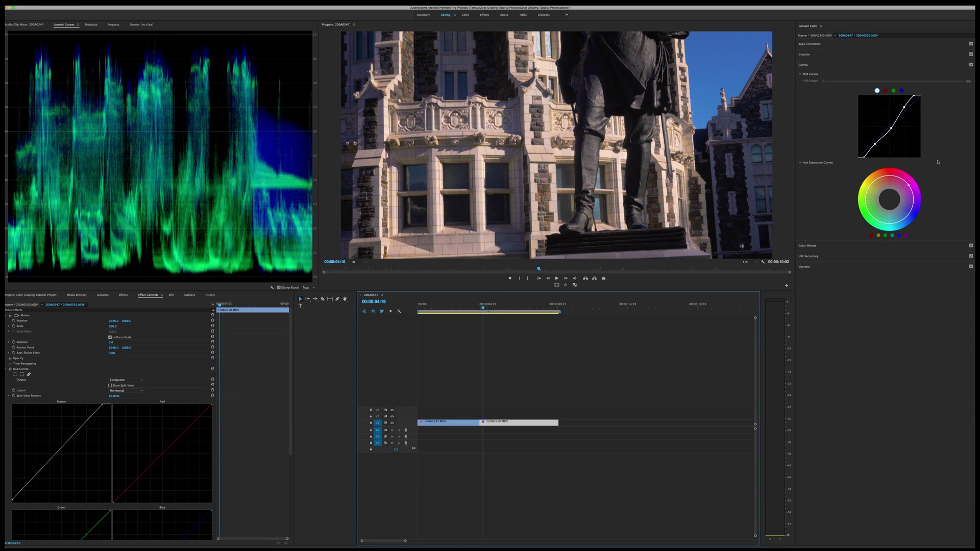
- Raise the statue clip's RGB curve black point slightly and compare it against the building clip
left_click_drag(864, 159, 863, 158)
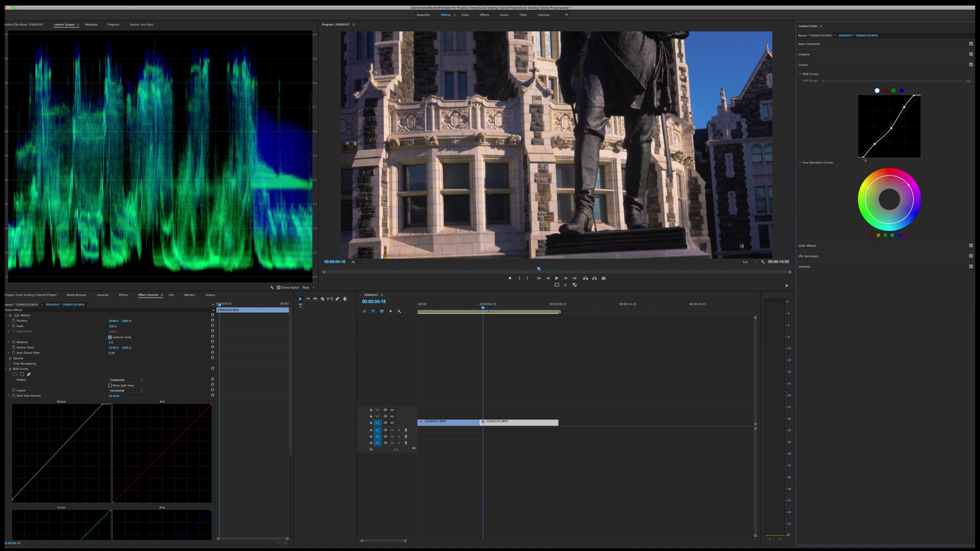
left_click_drag(863, 159, 863, 158)
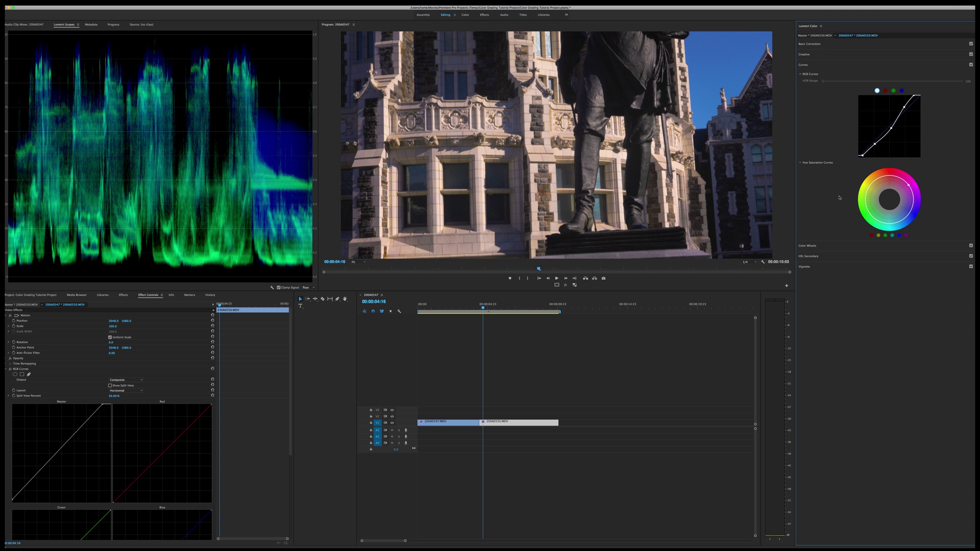
left_click_drag(459, 307, 499, 313)
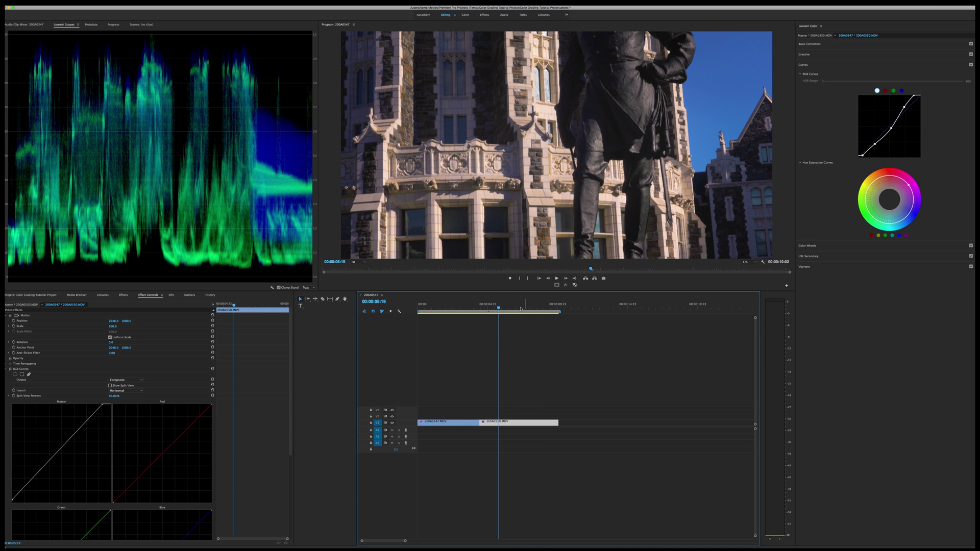
left_click_drag(522, 309, 549, 311)
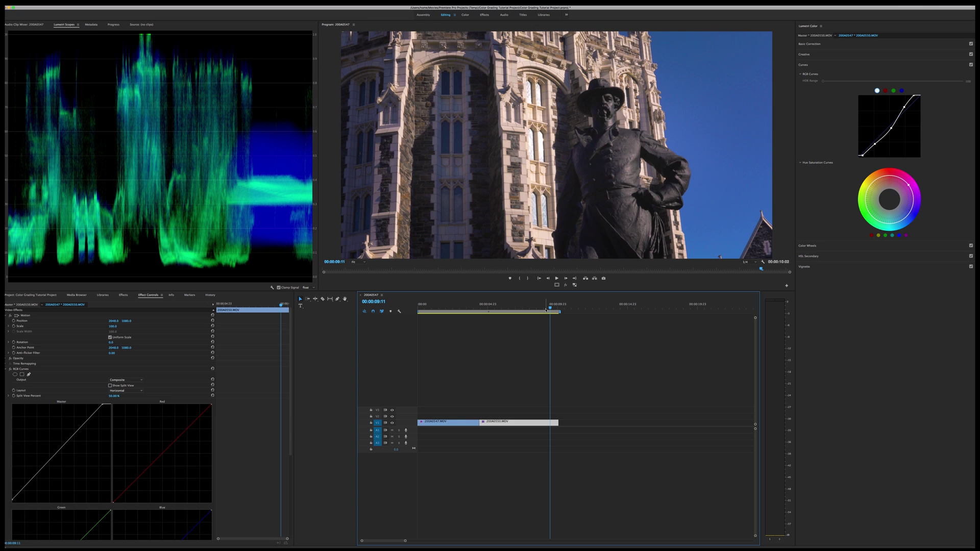